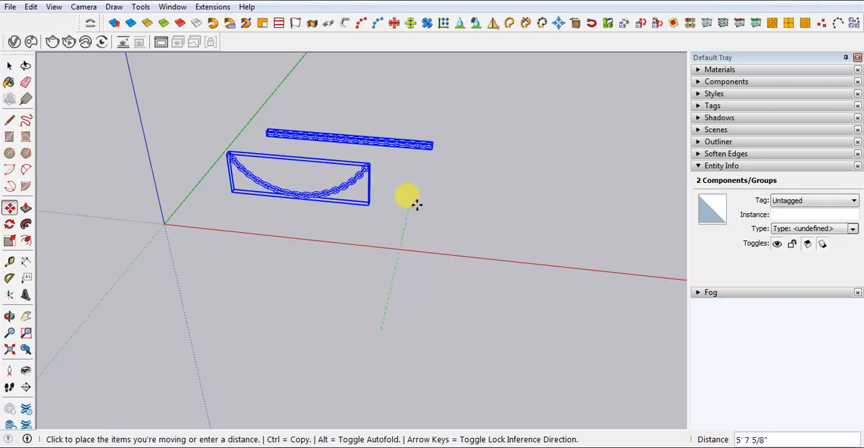
Examine the links of the straight and curved example chains from several angles and distances
key("space")
left_click(443, 241)
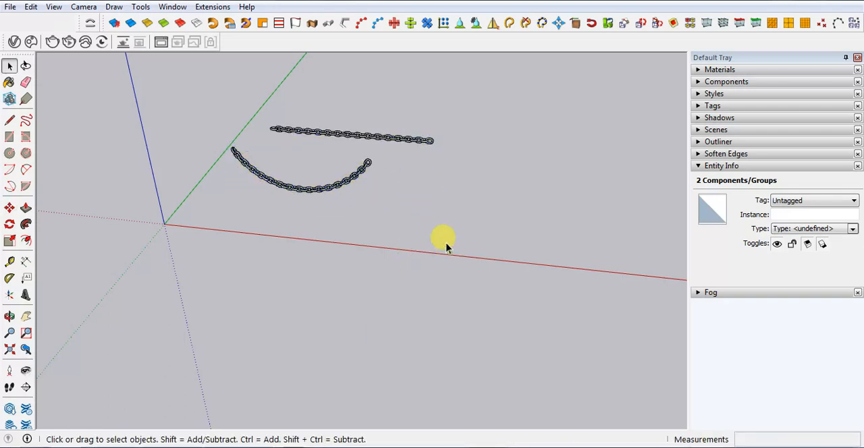
scroll(263, 126, "up", 5)
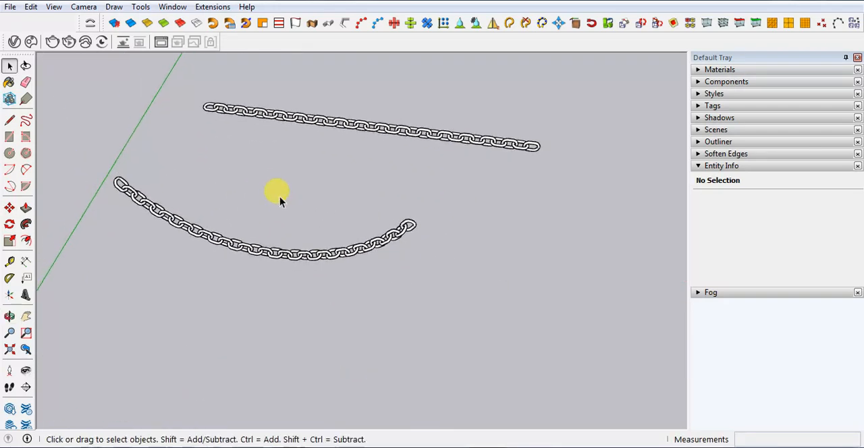
middle_click_drag(218, 106, 408, 145)
scroll(376, 119, "up", 3)
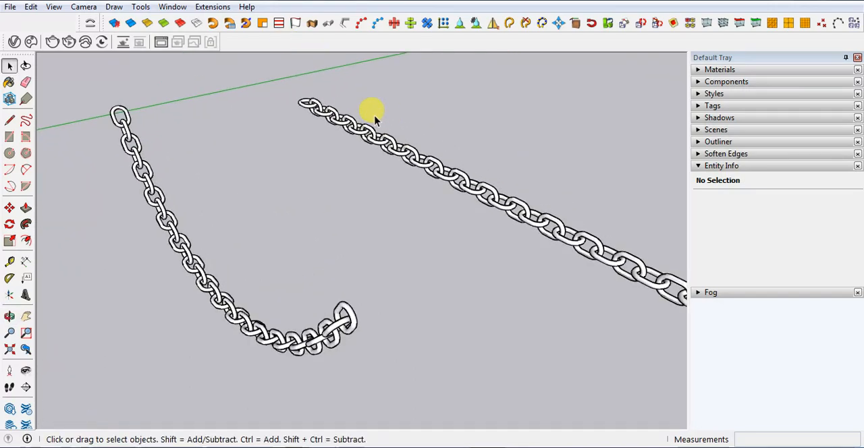
middle_click_drag(534, 193, 507, 153)
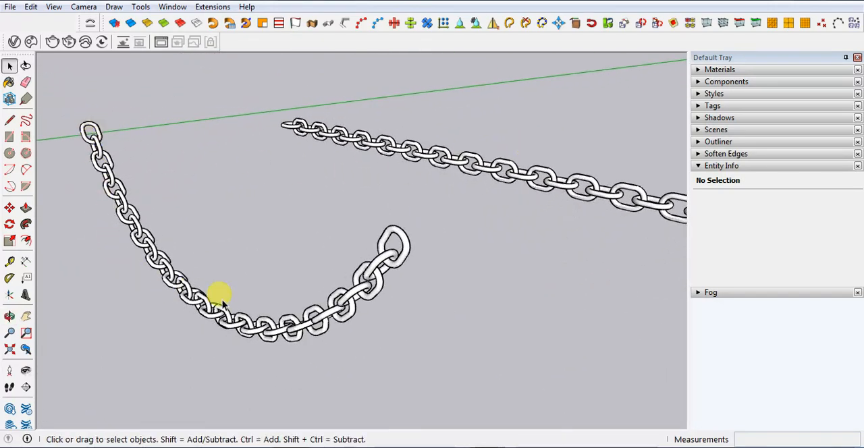
middle_click_drag(218, 230, 320, 252)
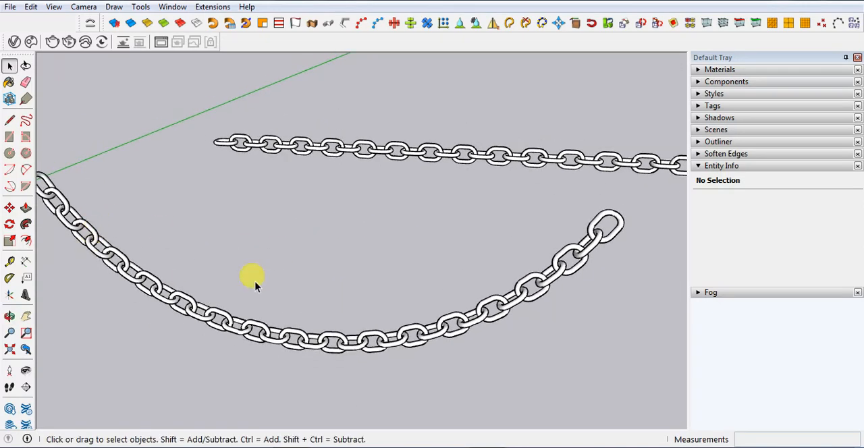
scroll(255, 285, "down", 2)
scroll(498, 56, "down", 1)
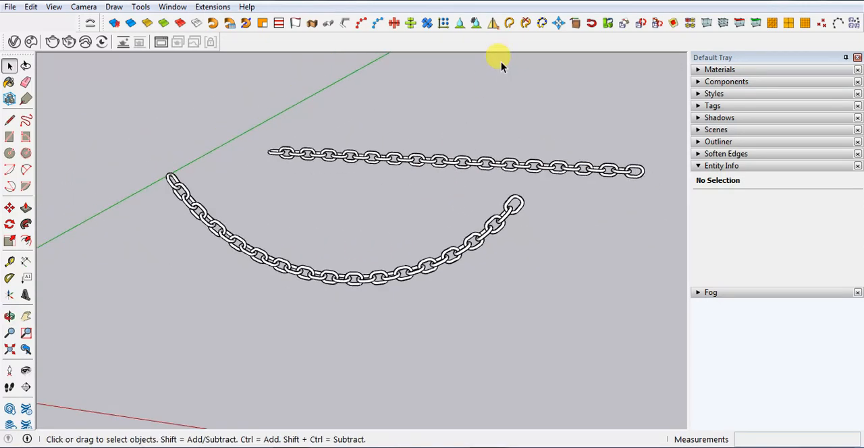
scroll(496, 147, "down", 1)
scroll(451, 179, "down", 1)
scroll(451, 179, "down", 1)
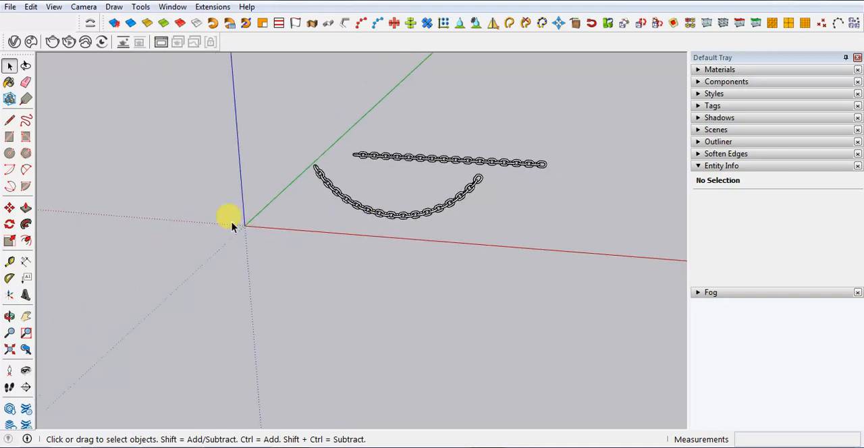
middle_click_drag(232, 222, 193, 250)
scroll(193, 251, "up", 1)
scroll(381, 273, "down", 2)
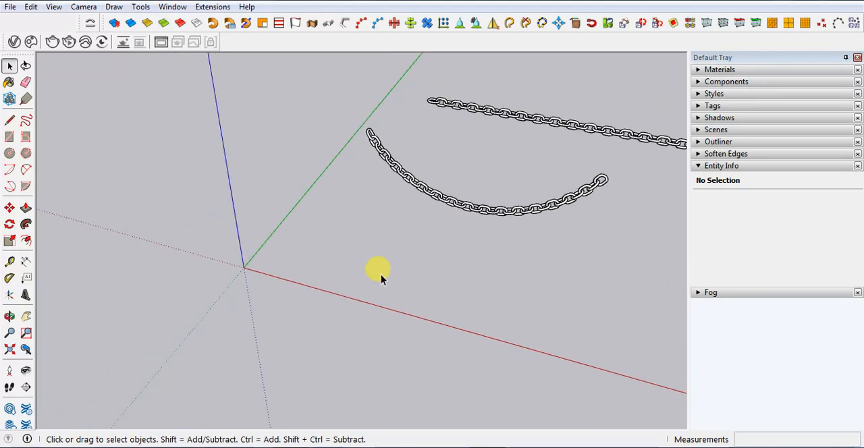
middle_click_drag(420, 248, 479, 239)
scroll(565, 213, "up", 4)
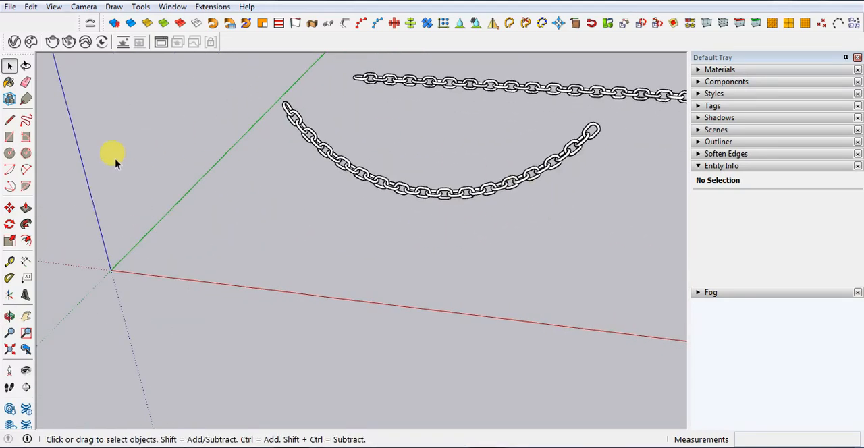
Draw a rectangle with dimensions 3,2 on the ground plane, starting at the origin with its longer side along the red axis
left_click(8, 139)
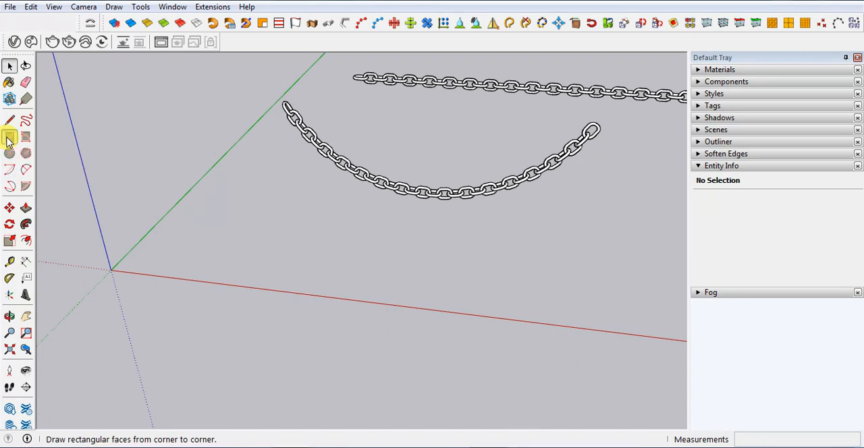
scroll(182, 294, "down", 1)
scroll(193, 290, "up", 3)
scroll(166, 293, "up", 2)
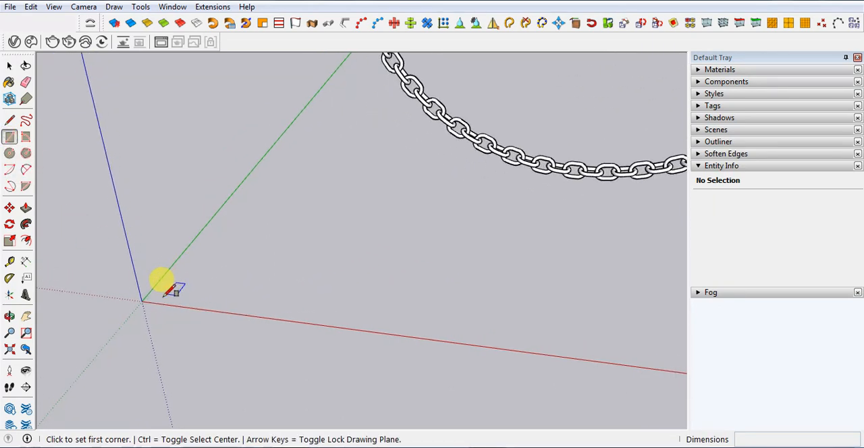
left_click(136, 302)
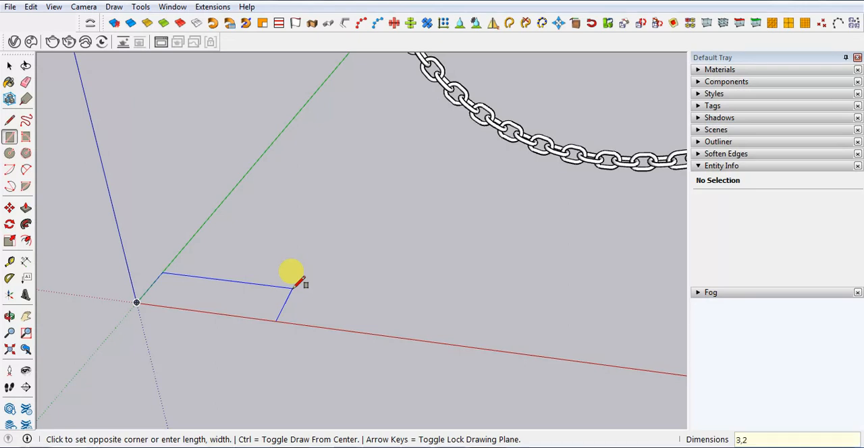
key("Return")
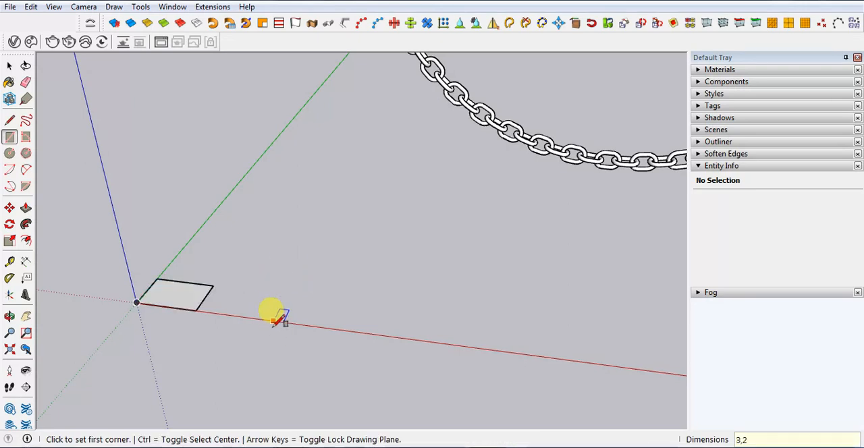
key("space")
Draw a two-point arc across the rectangle's far corner on the green axis, from the short side's midpoint and tangent to both edges
scroll(161, 298, "up", 1)
scroll(159, 296, "up", 3)
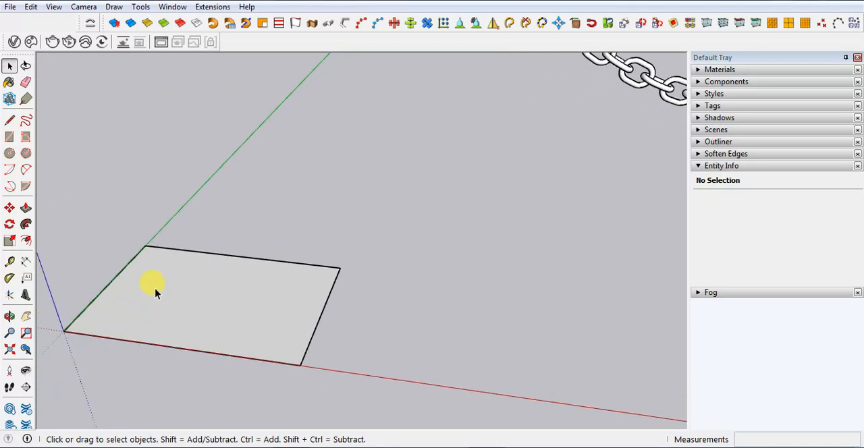
key("r")
key("space")
key("a")
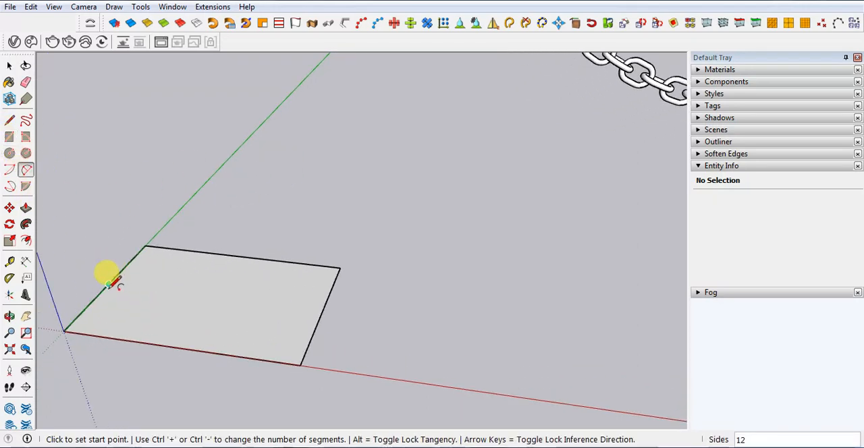
left_click(109, 285)
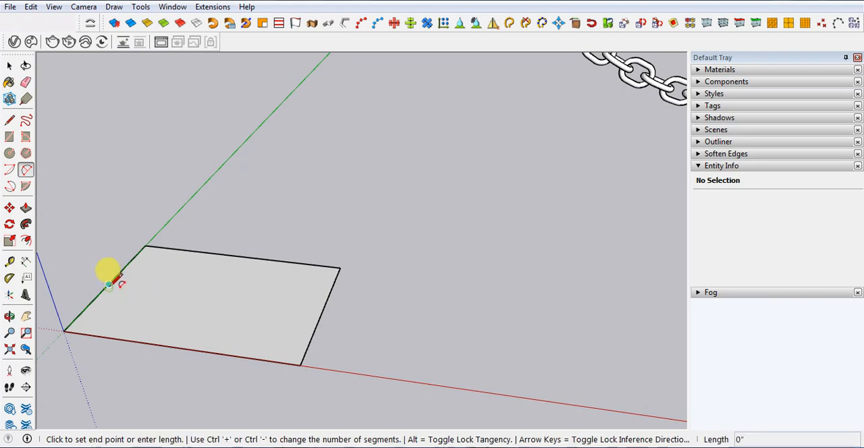
left_click(209, 253)
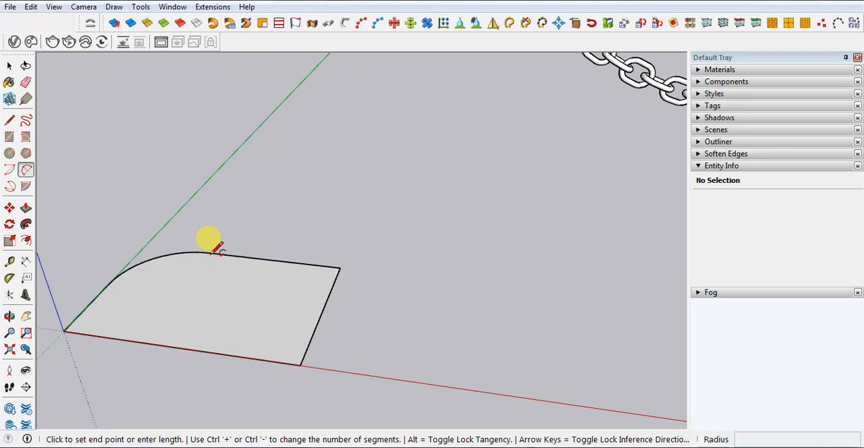
Fillet the rectangle's other three corners with the same arc to form a rounded link outline
double_click(326, 274)
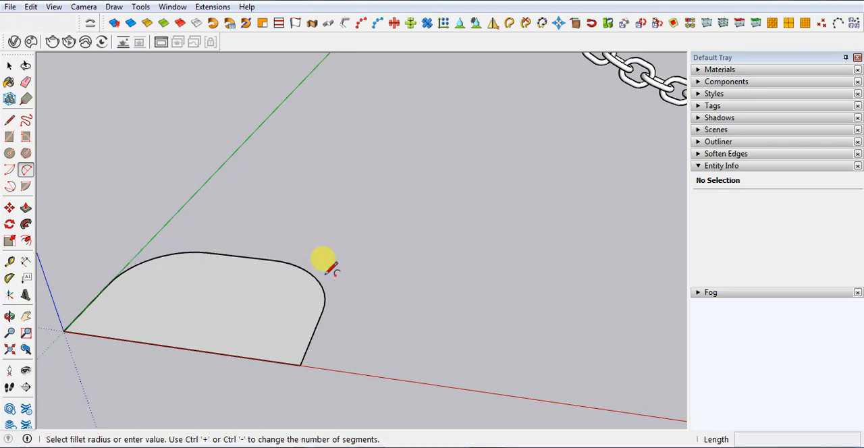
double_click(295, 349)
double_click(84, 312)
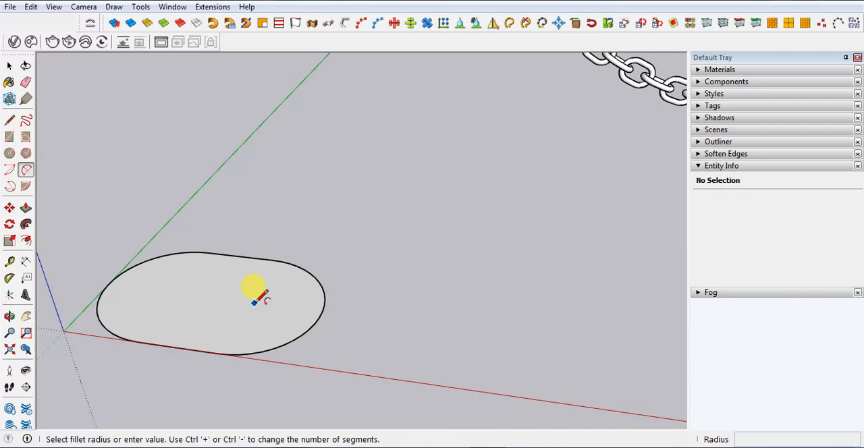
key("space")
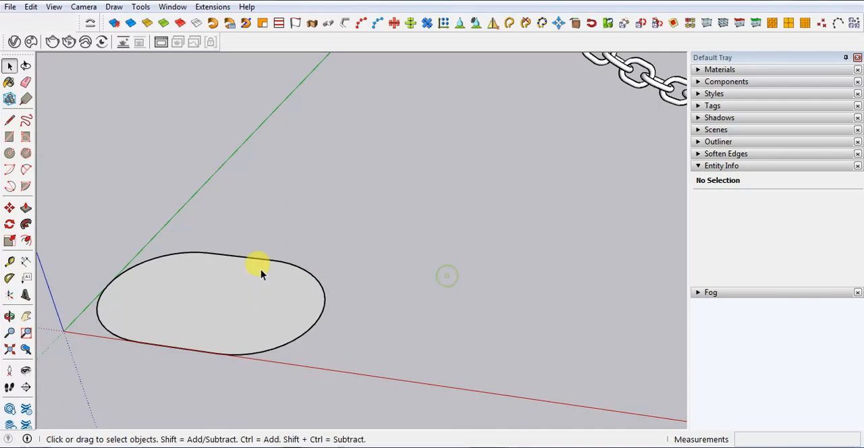
Turn the whole rounded face and its edges into a component with the default definition settings
middle_click_drag(260, 271, 48, 213)
left_click_drag(49, 210, 488, 411)
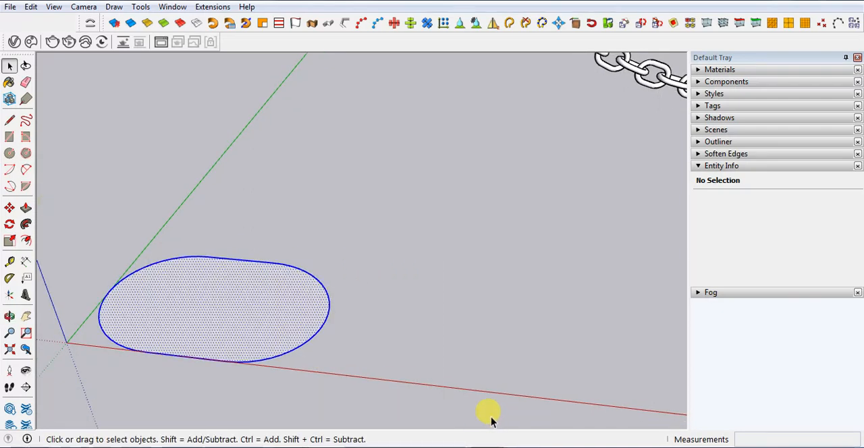
right_click(190, 308)
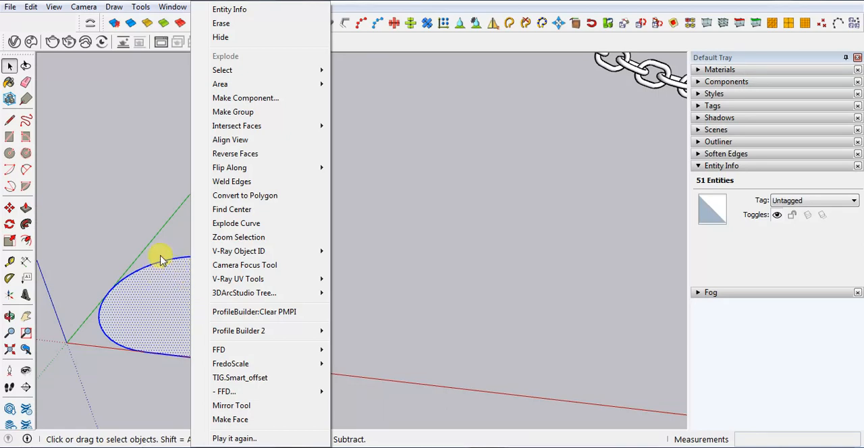
left_click(245, 99)
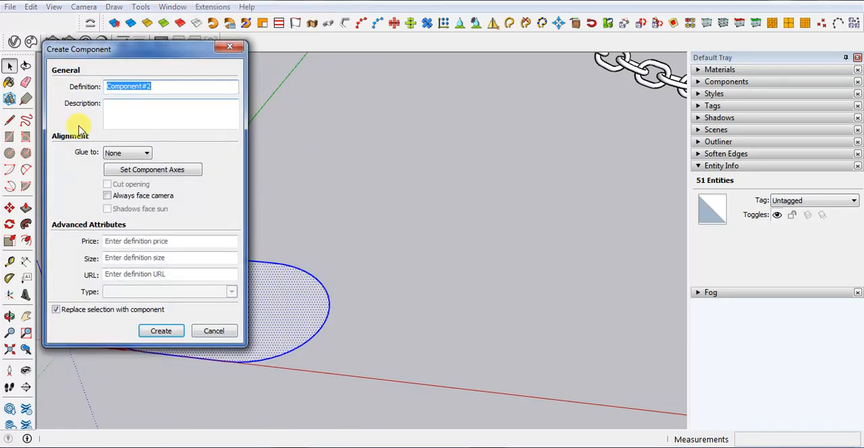
left_click(158, 332)
Copy the link component 2 1/4" along the red axis so it overlaps the original's end, and select the copy
middle_click_drag(193, 328, 349, 319)
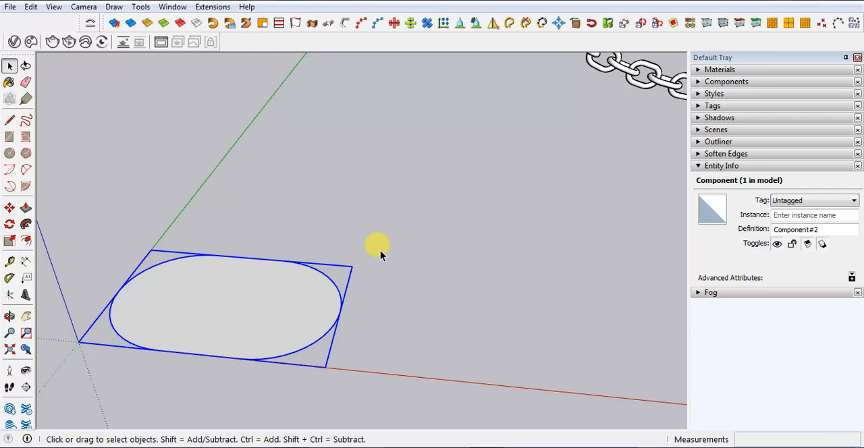
key("m")
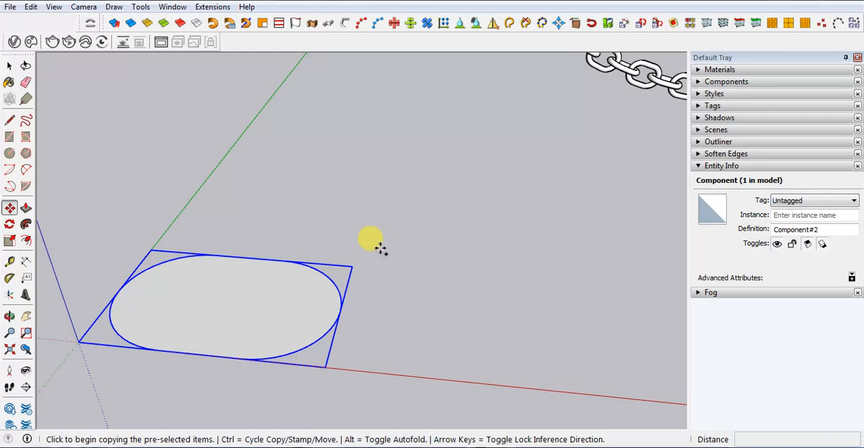
left_click(119, 291)
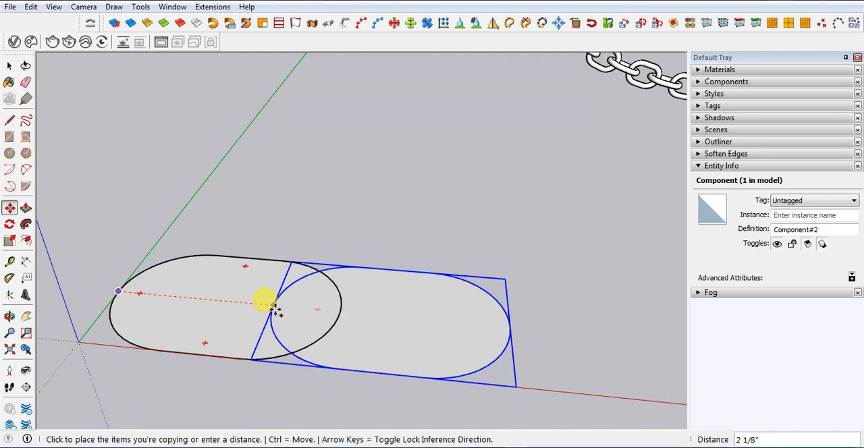
left_click(281, 310)
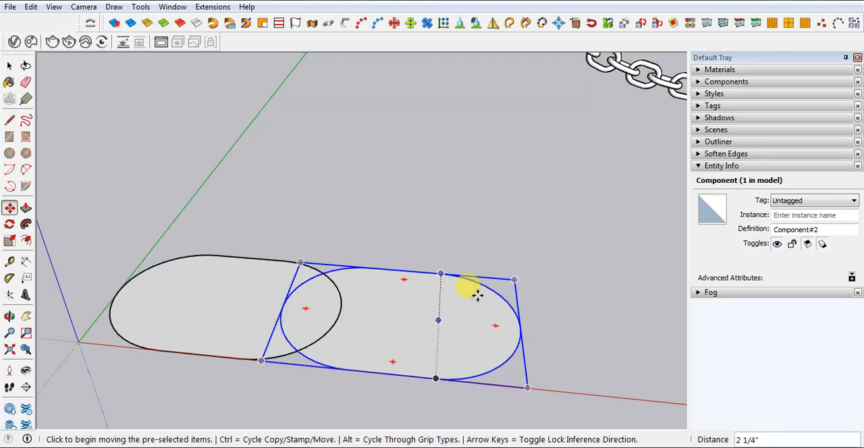
key("space")
left_click(586, 245)
left_click(415, 320)
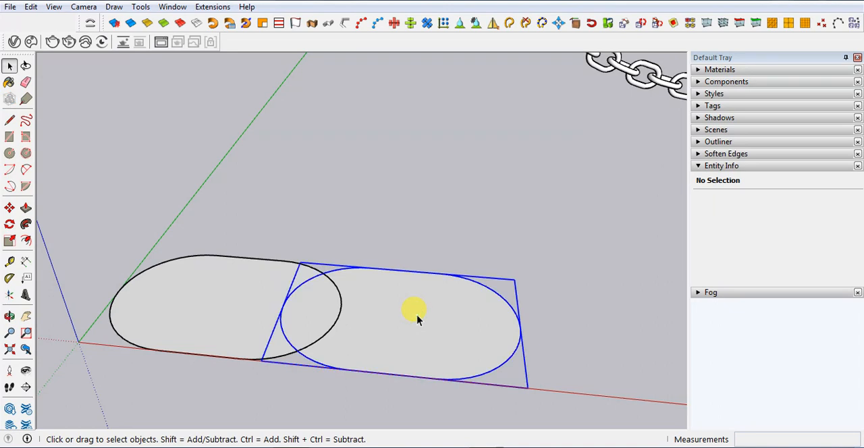
left_click(10, 226)
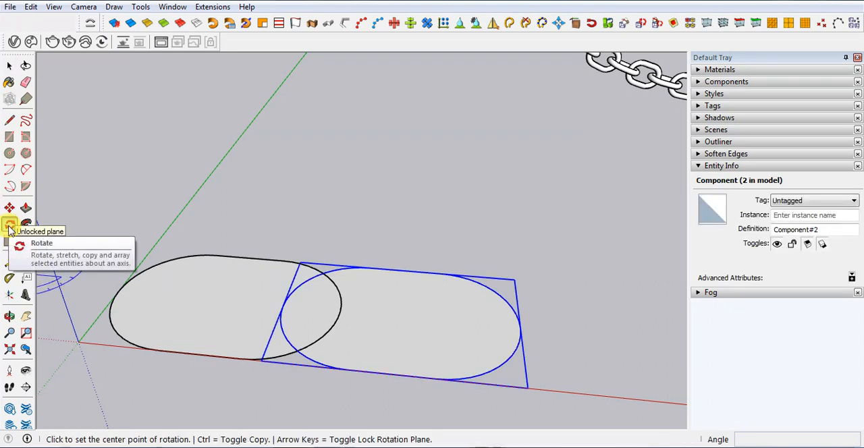
left_click(283, 306)
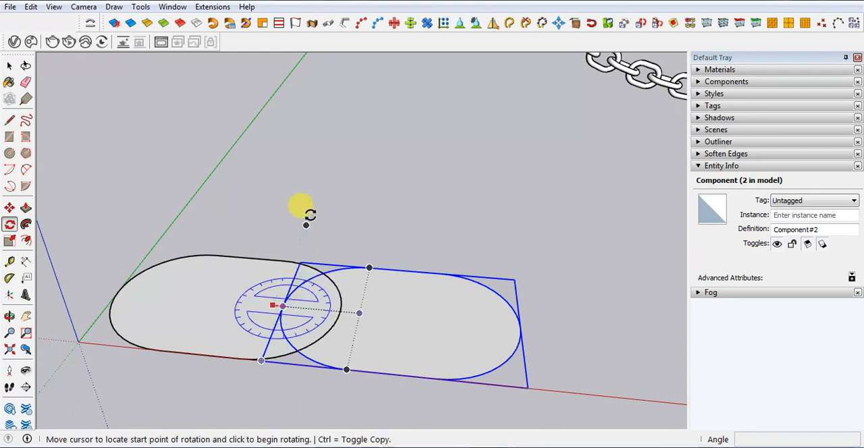
middle_click_drag(308, 284, 415, 226)
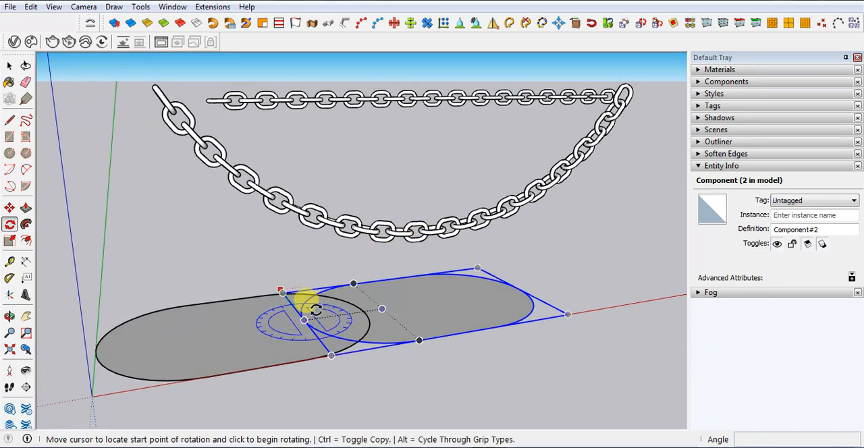
key("space")
Rotate the copied link 90 degrees about the red axis, centred on its end inside the first link, so it stands vertically
key("q")
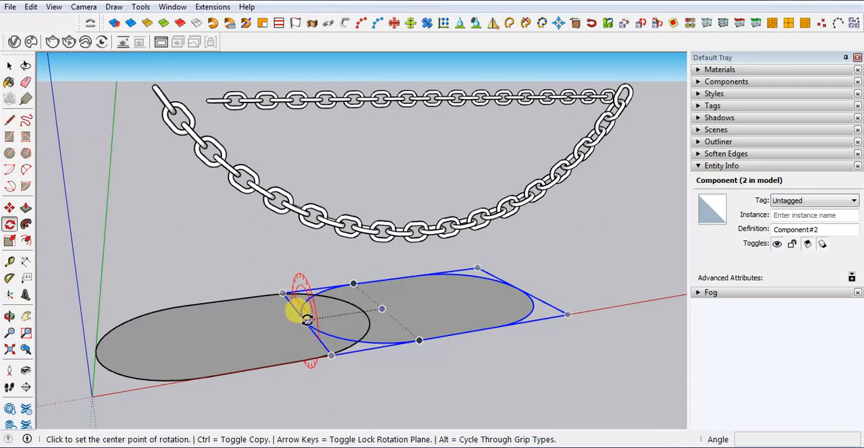
left_click(303, 318)
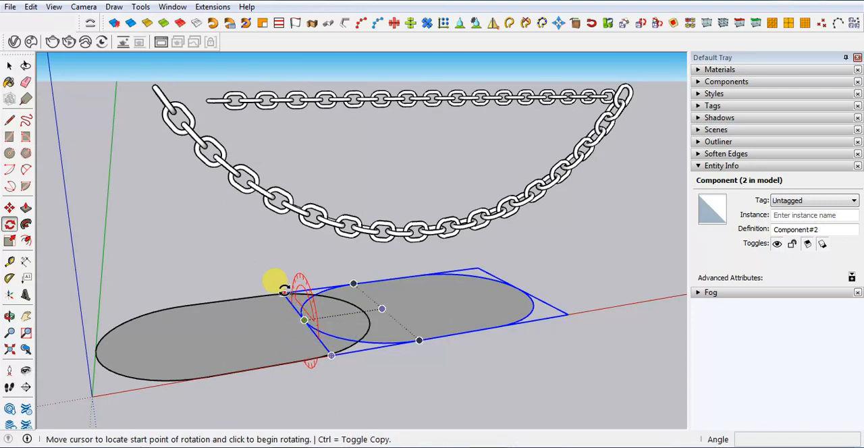
left_click(283, 294)
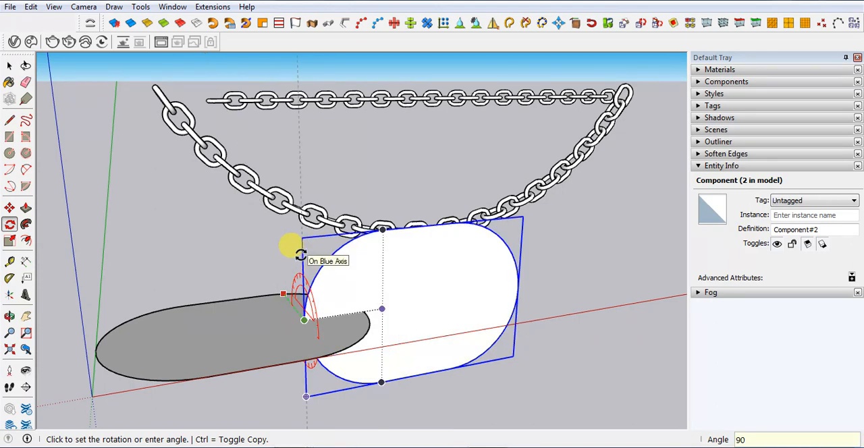
left_click(300, 255)
key("space")
left_click(593, 330)
key("o")
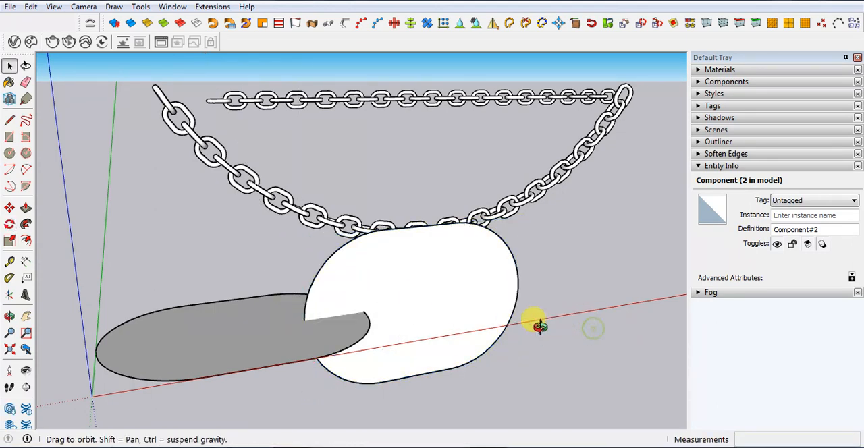
Copy both overlapping link components together 4 1/2" along the red axis, from the origin to the end of the second link
left_click_drag(538, 324, 414, 404)
key("space")
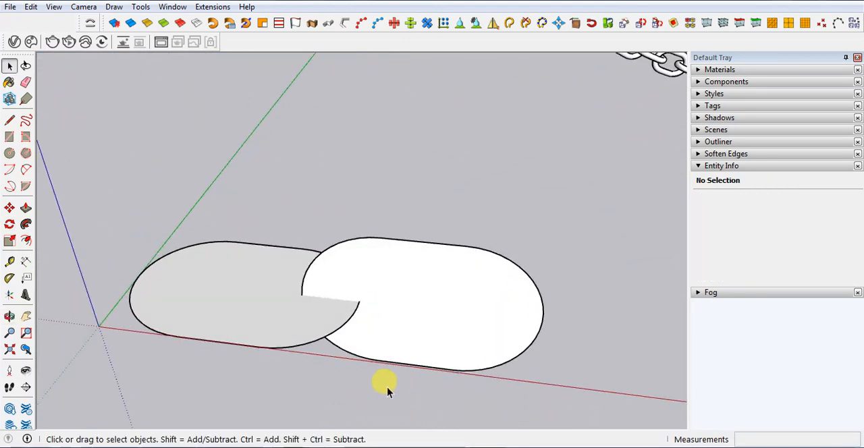
scroll(275, 309, "down", 3)
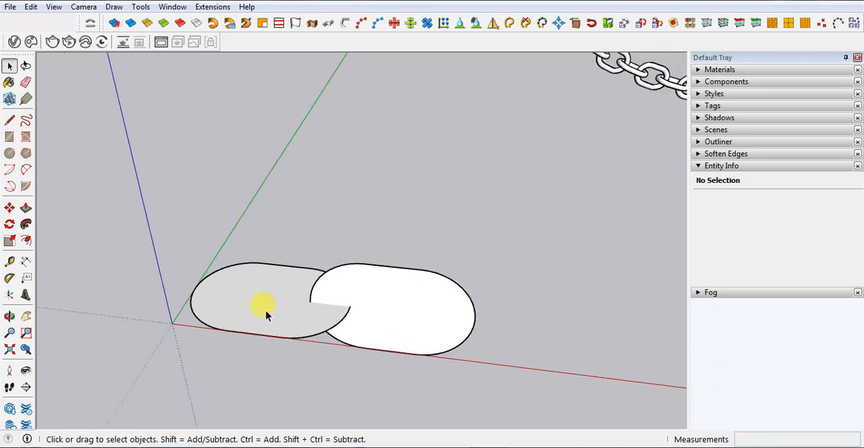
middle_click_drag(266, 310, 350, 311)
left_click_drag(143, 233, 544, 391)
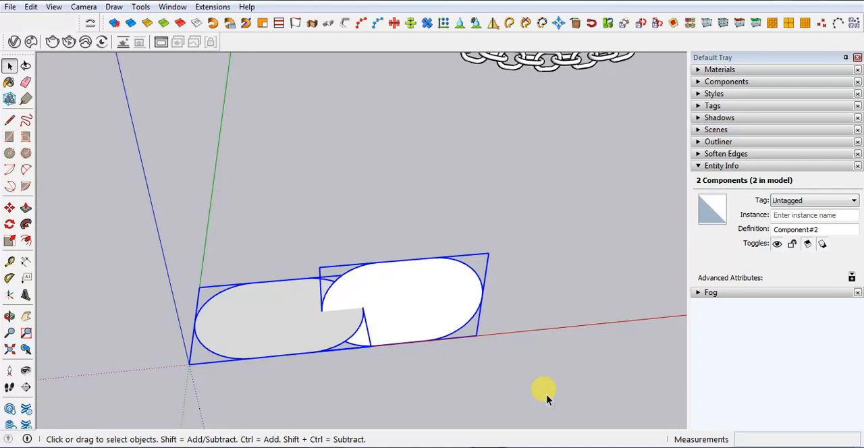
key("m")
key("ctrl")
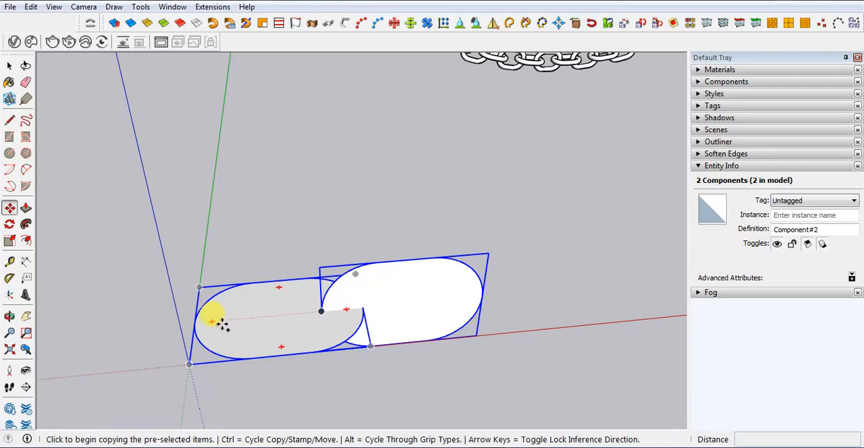
left_click(189, 364)
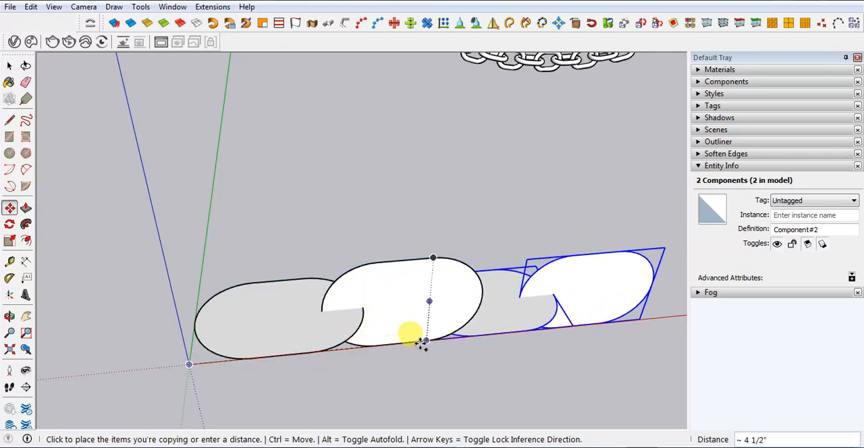
left_click(457, 344)
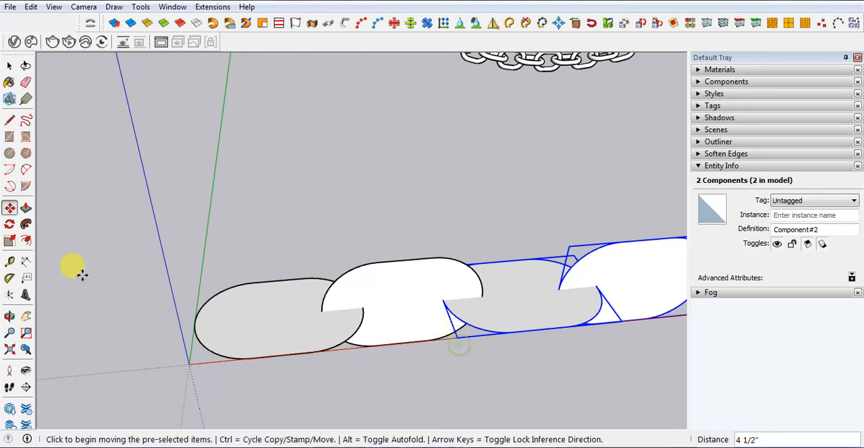
Repeat the copied link pair 15x along the red axis to extend the straight chain
scroll(61, 297, "down", 2)
scroll(52, 309, "down", 1)
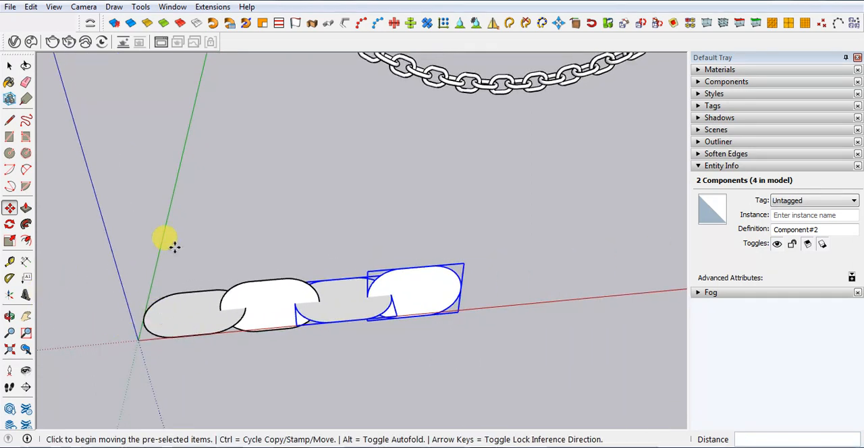
type("15x")
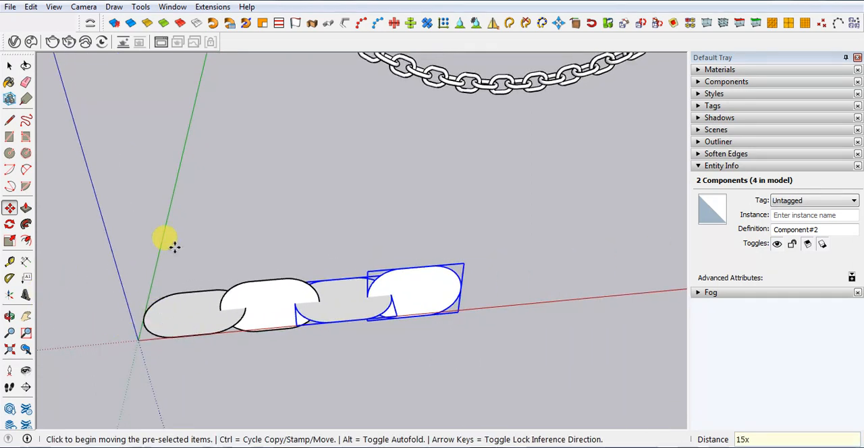
key("Return")
key("space")
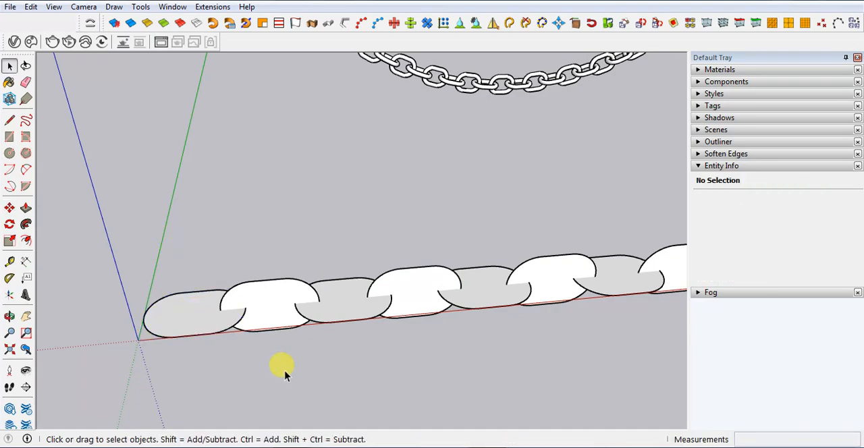
Open the first link component for editing and delete its face, leaving only the rounded outline
left_click(283, 369)
scroll(237, 324, "up", 1)
scroll(237, 322, "down", 2)
middle_click_drag(239, 321, 260, 347)
scroll(239, 345, "up", 5)
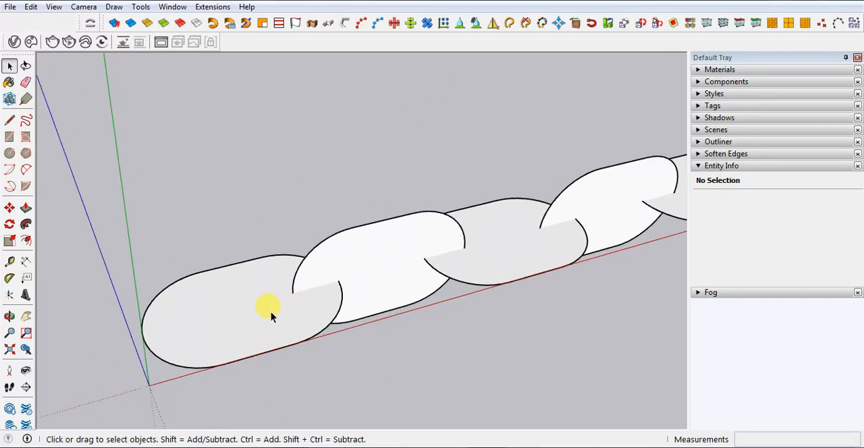
double_click(180, 317)
scroll(183, 318, "up", 3)
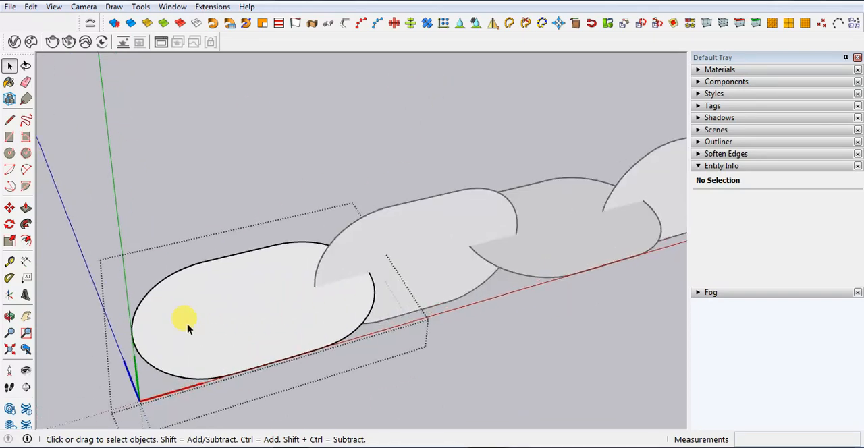
left_click(224, 321)
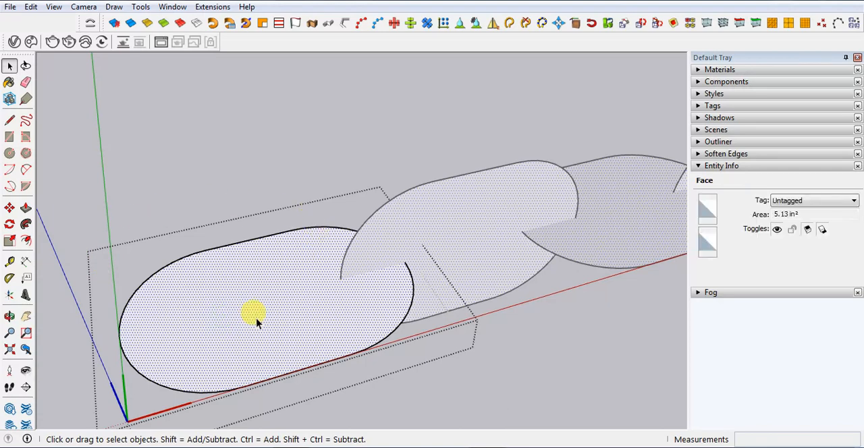
left_click(597, 404)
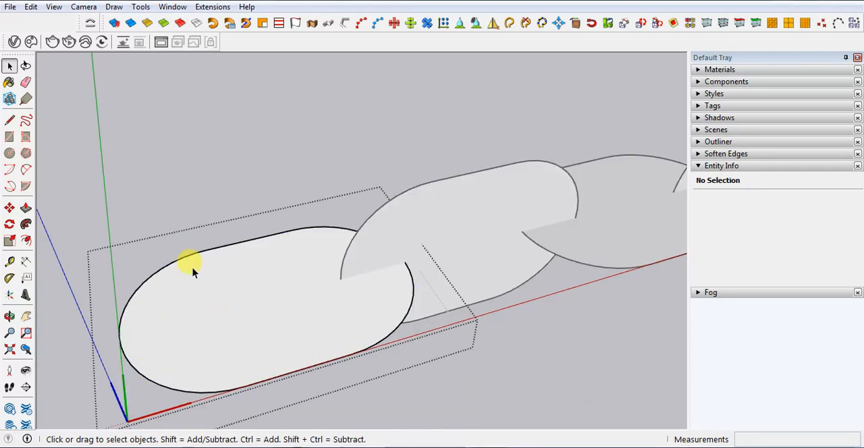
left_click(243, 303)
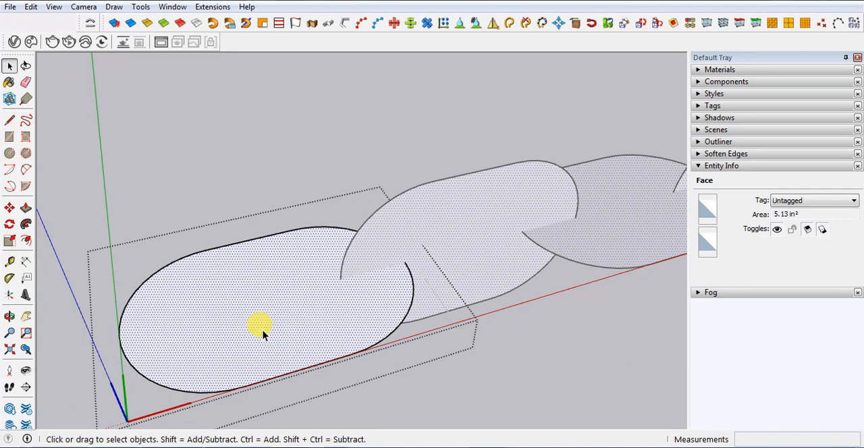
key("Delete")
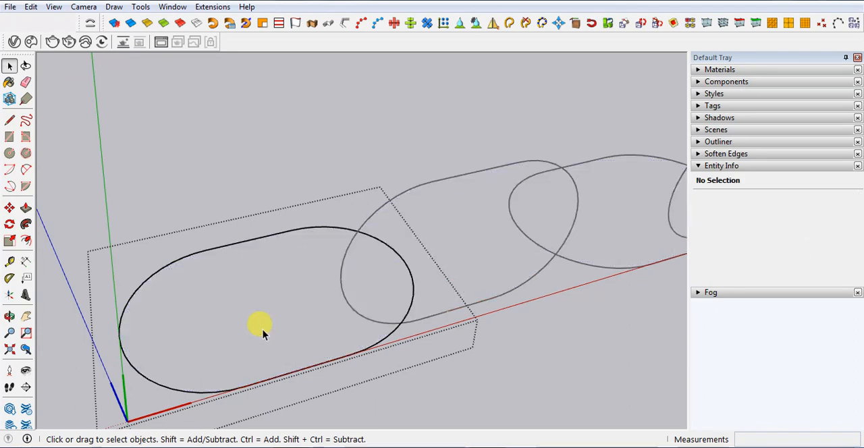
Select all connected edges of the rounded link outline and weld them into a single curve
triple_click(162, 273)
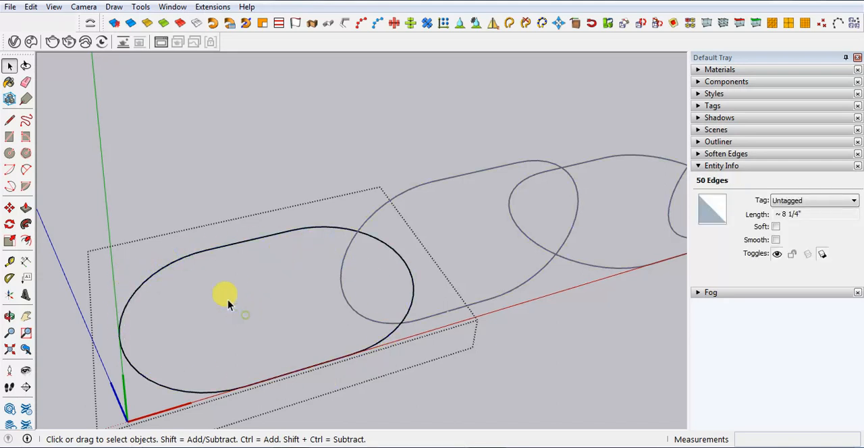
left_click(225, 248)
left_click(177, 250)
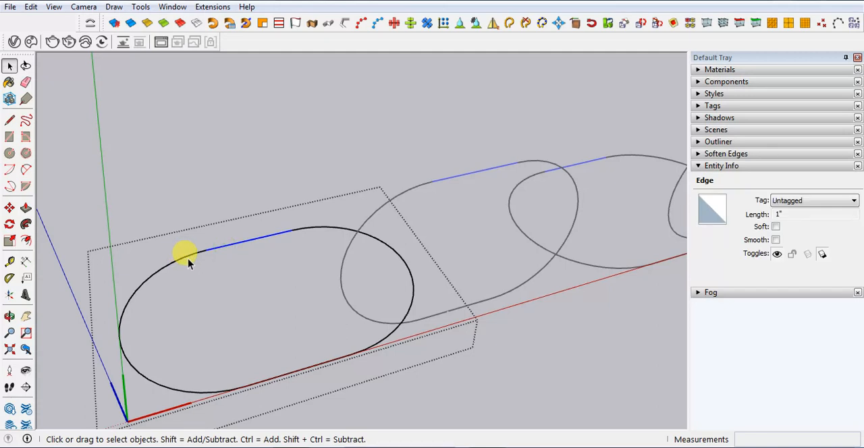
left_click(177, 264)
left_click(262, 242)
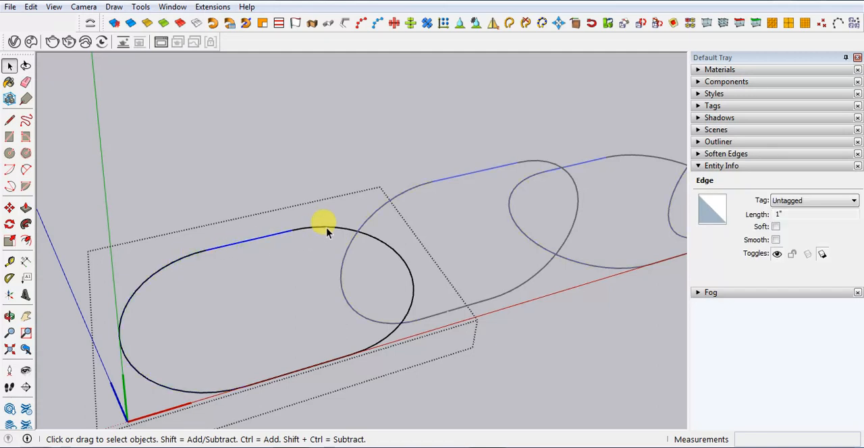
left_click(327, 232)
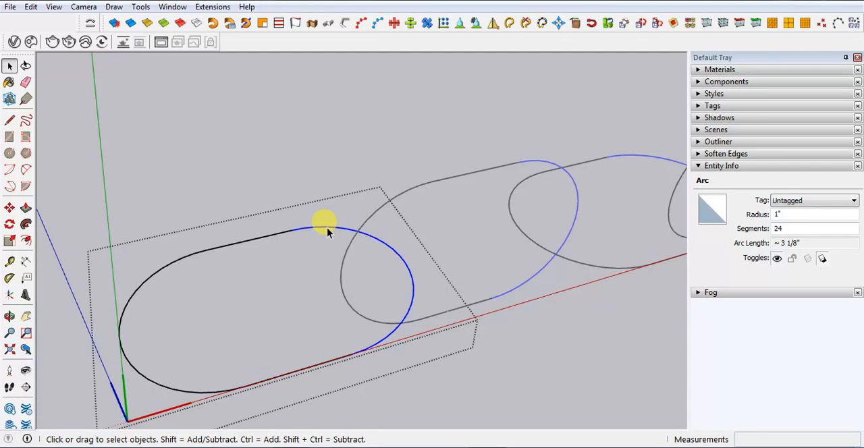
triple_click(327, 227)
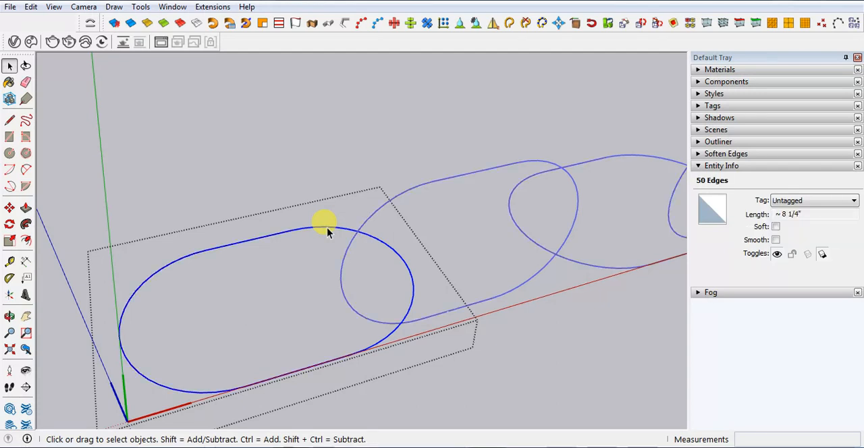
right_click(327, 229)
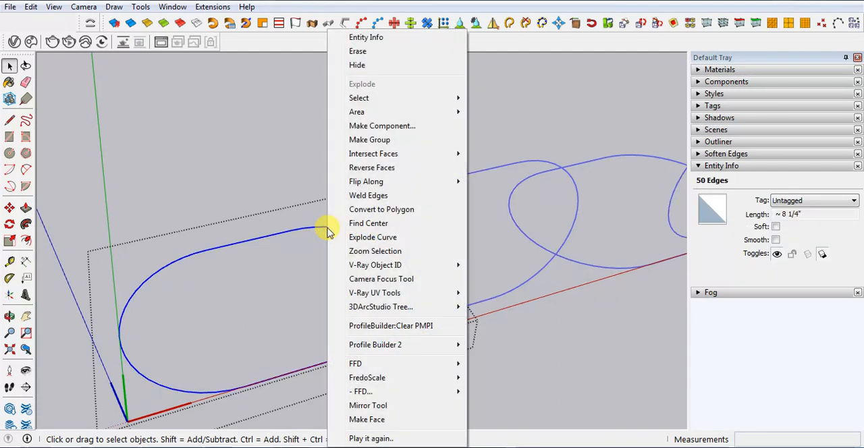
left_click(363, 197)
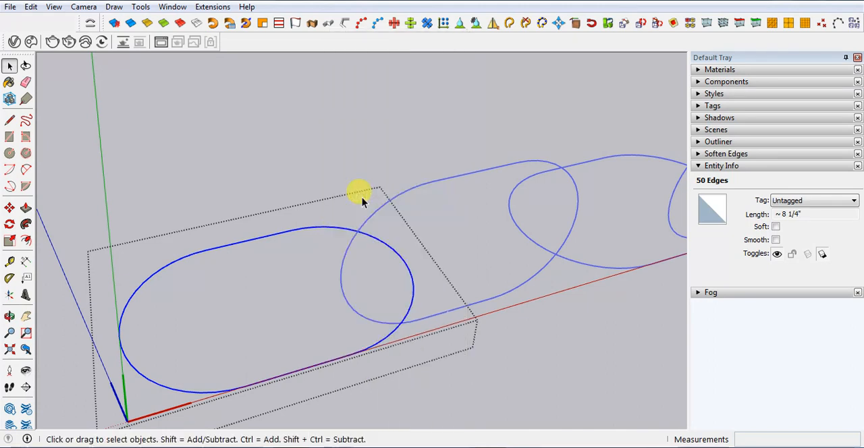
Convert the welded outline with Lines to Tube using diameter .5, precision 10, Follow me on curves and one group, and exit the component
left_click(231, 159)
double_click(244, 242)
left_click(241, 242)
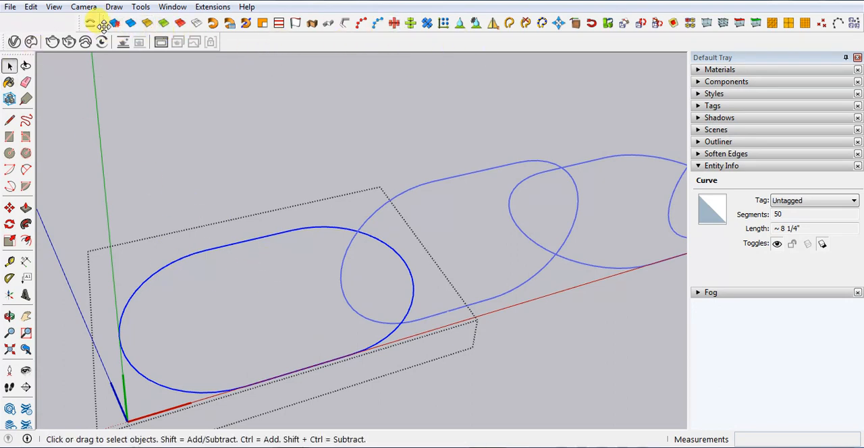
left_click_drag(103, 25, 119, 133)
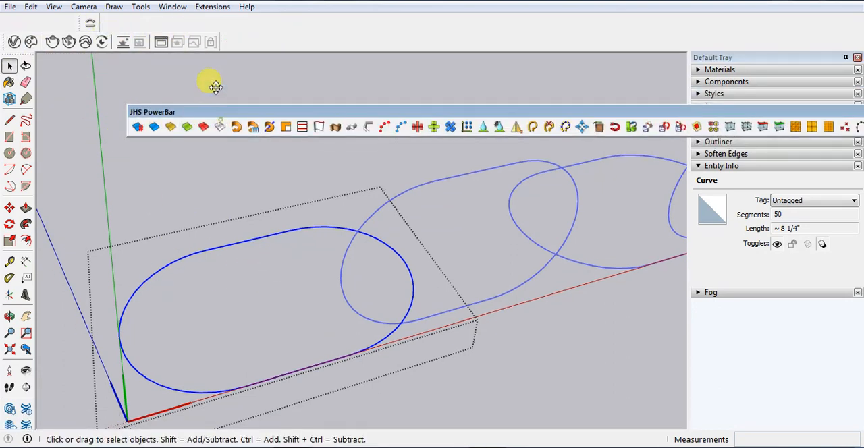
left_click_drag(214, 87, 187, 9)
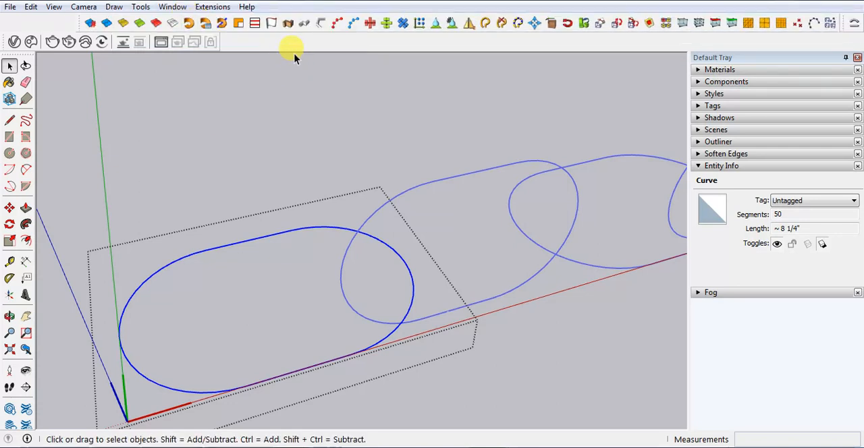
left_click(322, 28)
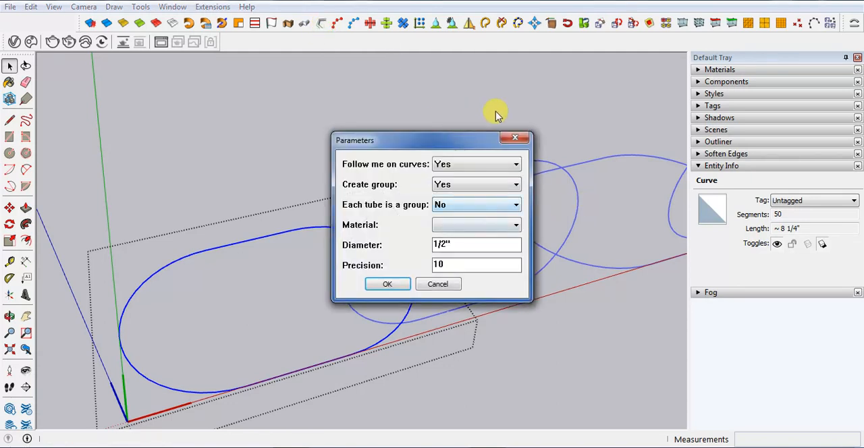
left_click_drag(469, 244, 303, 252)
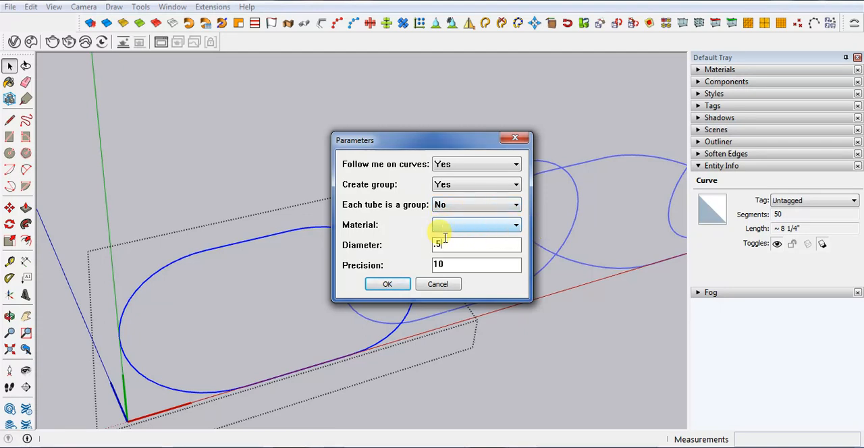
left_click(517, 225)
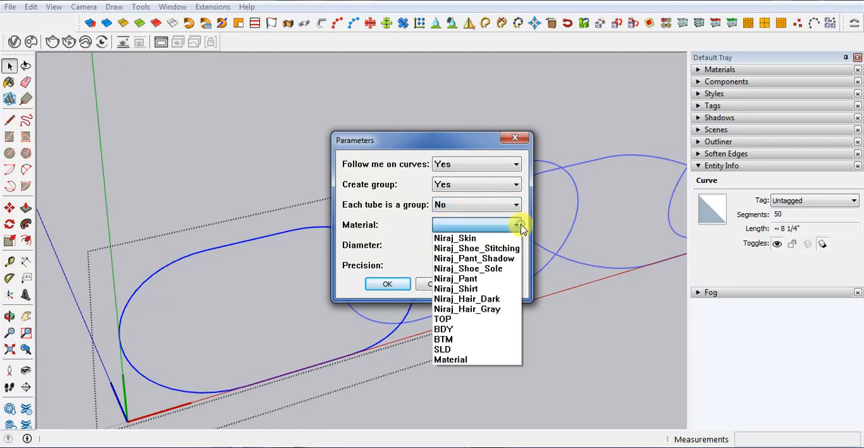
left_click(598, 197)
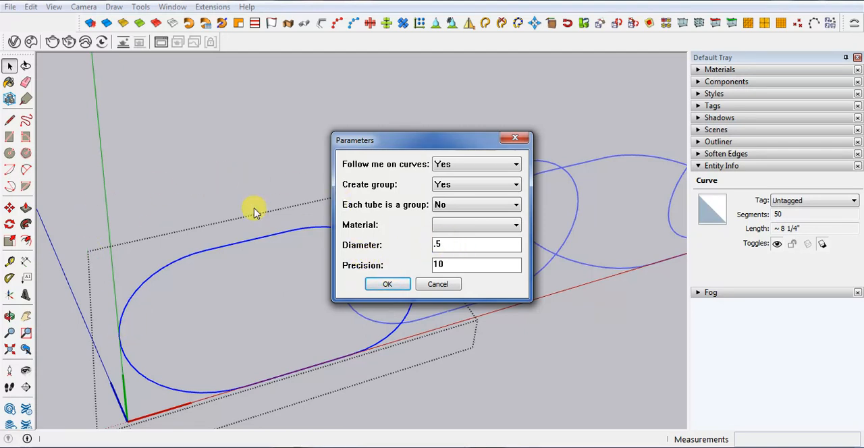
left_click(387, 285)
middle_click_drag(289, 260, 584, 350)
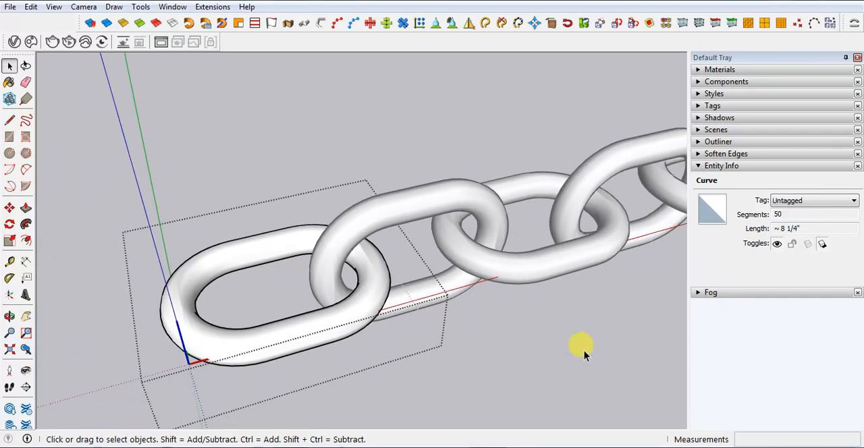
left_click(584, 351)
Examine the full straight chain from several angles beside the straight and curved example chains
scroll(259, 224, "down", 8)
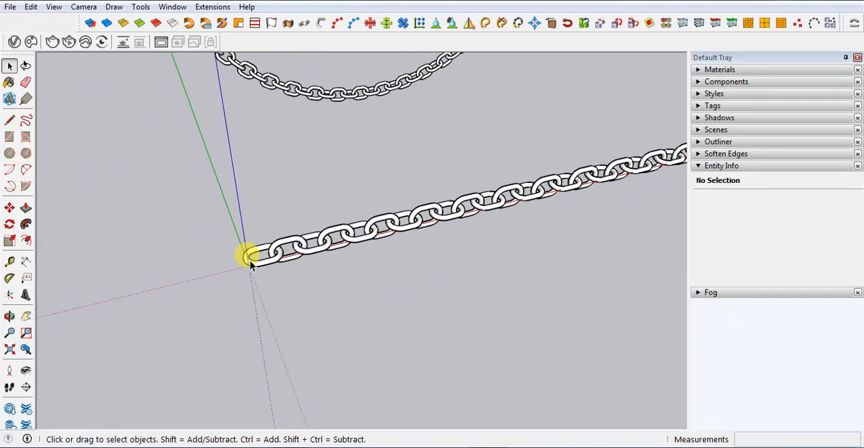
scroll(250, 261, "down", 2)
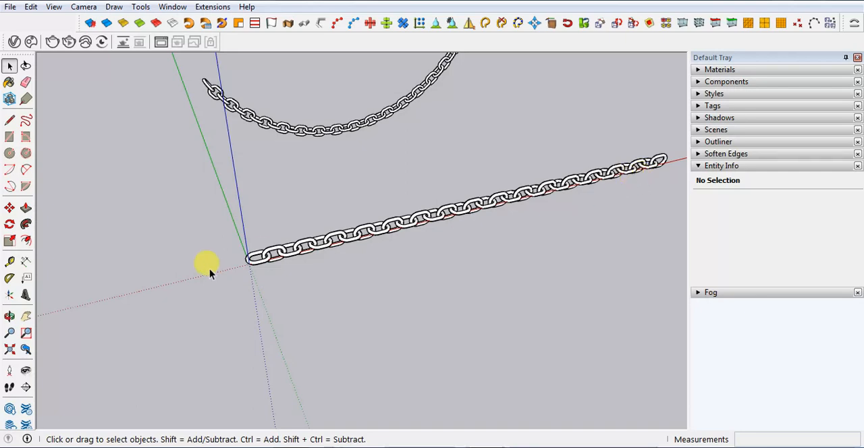
scroll(229, 277, "up", 1)
scroll(230, 274, "down", 3)
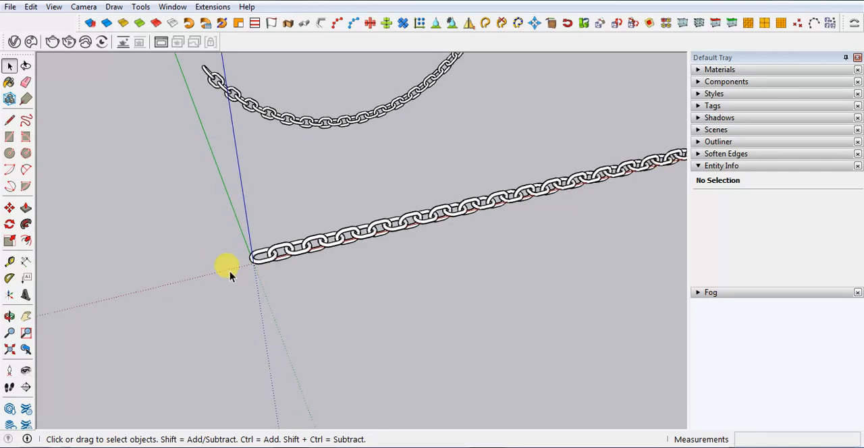
middle_click_drag(147, 282, 321, 273)
middle_click_drag(484, 280, 454, 264)
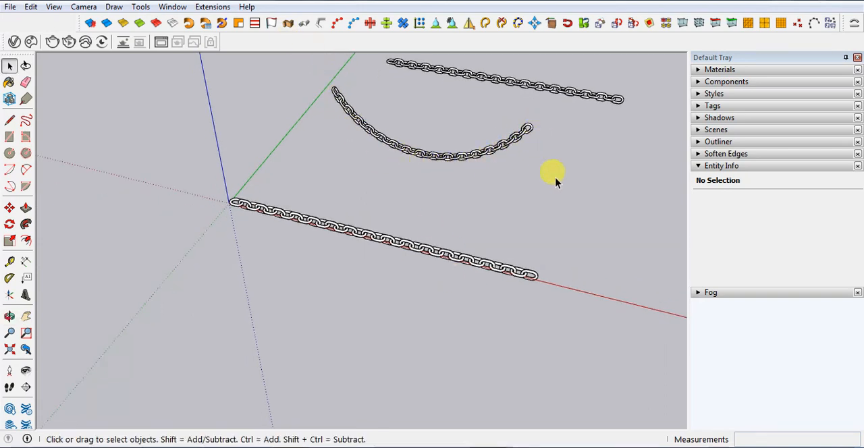
middle_click_drag(554, 173, 293, 148)
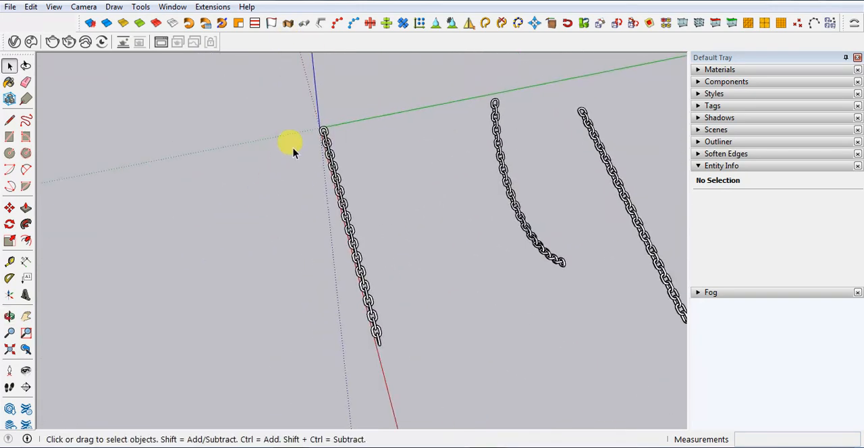
Combine all the link components of the straight chain at the origin into a single group
left_click_drag(263, 80, 408, 371)
right_click(372, 318)
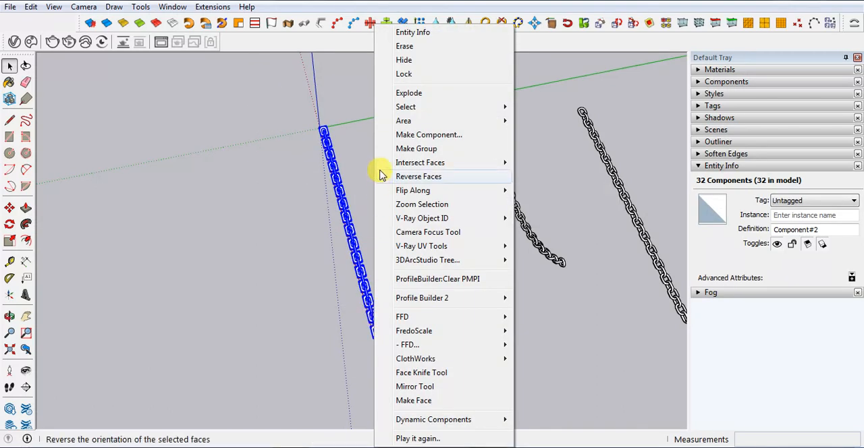
left_click(405, 149)
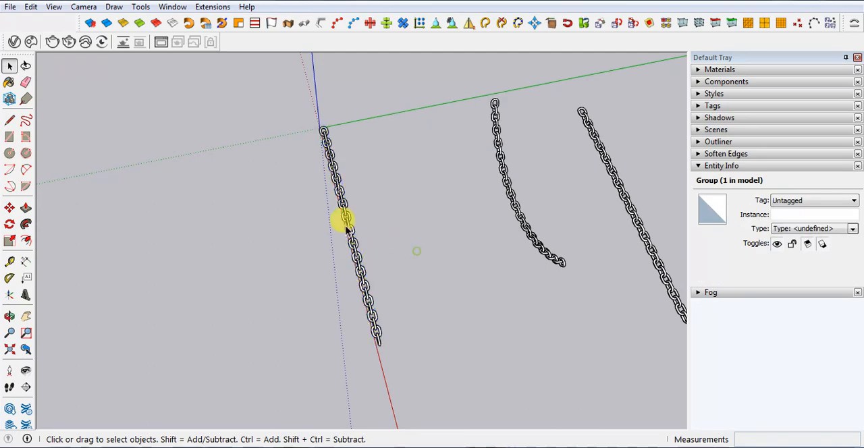
left_click(315, 308)
Draw a straight line about 6' 1/2" long beside the grouped chain, running from one chain end to the other
middle_click_drag(315, 309, 399, 198)
scroll(351, 223, "up", 2)
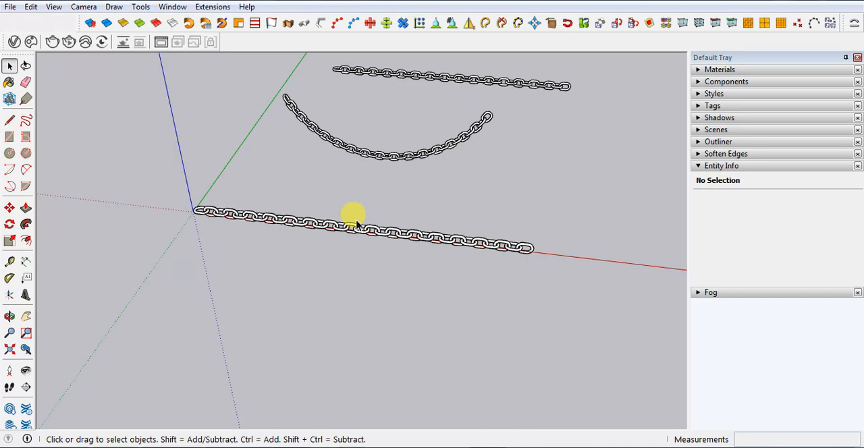
middle_click_drag(392, 245, 391, 266)
scroll(392, 266, "up", 2)
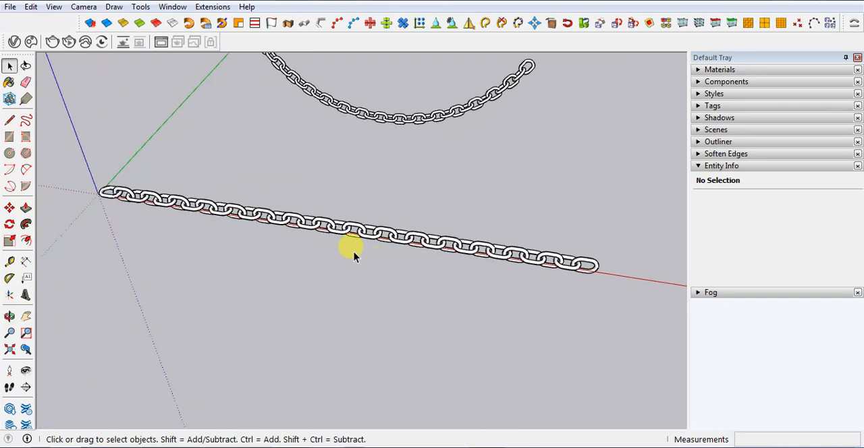
scroll(365, 249, "up", 2)
key("l")
scroll(245, 232, "down", 1)
scroll(87, 199, "up", 3)
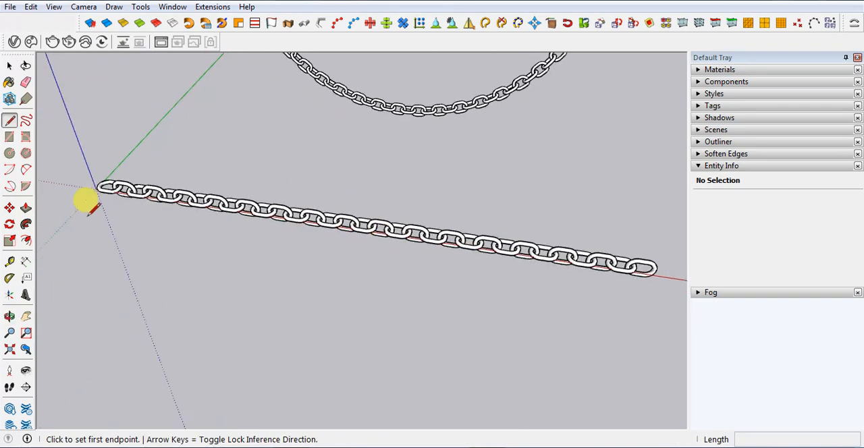
left_click(95, 185)
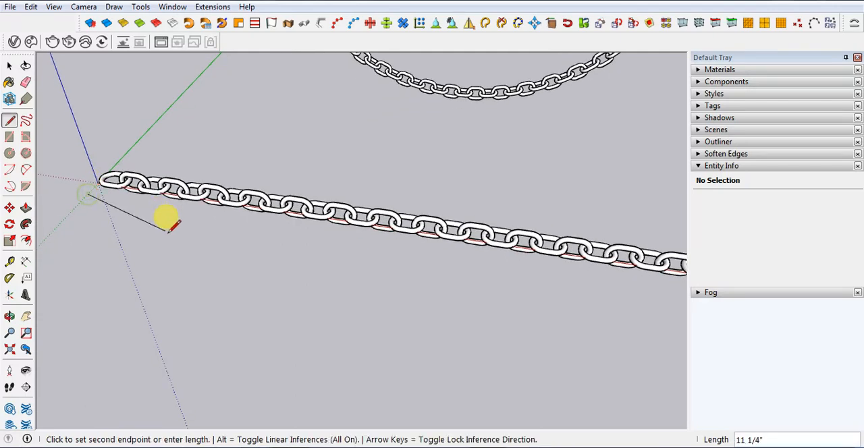
scroll(495, 280, "down", 5)
scroll(541, 266, "up", 3)
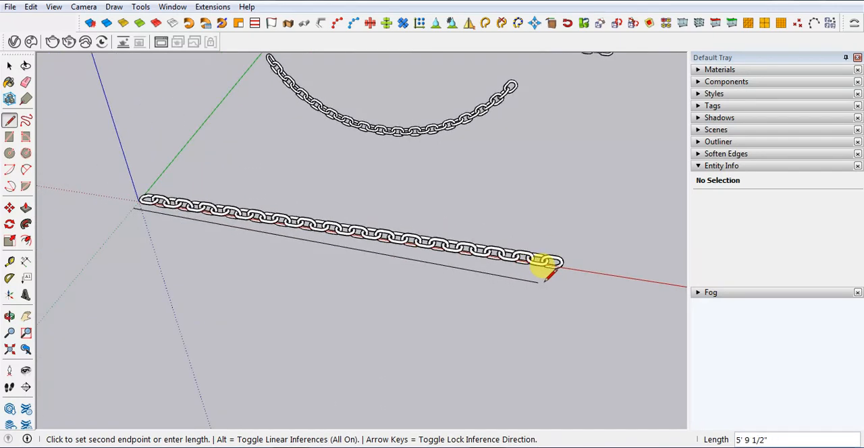
left_click(566, 273)
key("space")
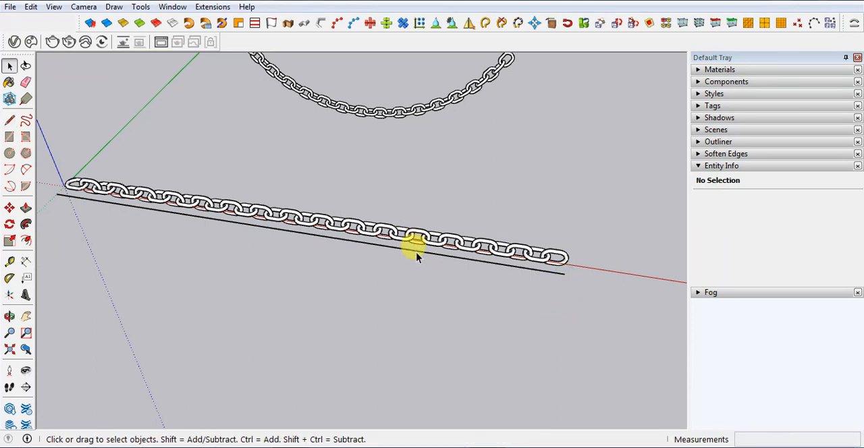
Draw a two-point arc on the ground beside the straight line, about 5' 7" long with a radius of about 3' 3 3/4"
scroll(477, 243, "down", 3)
key("a")
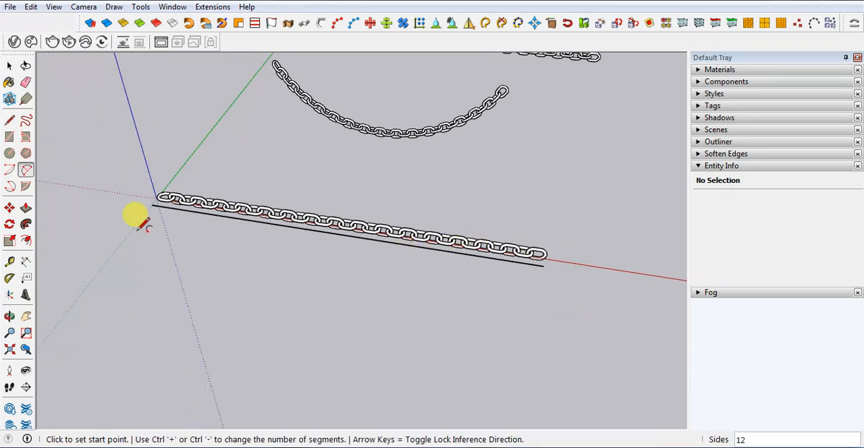
left_click(131, 234)
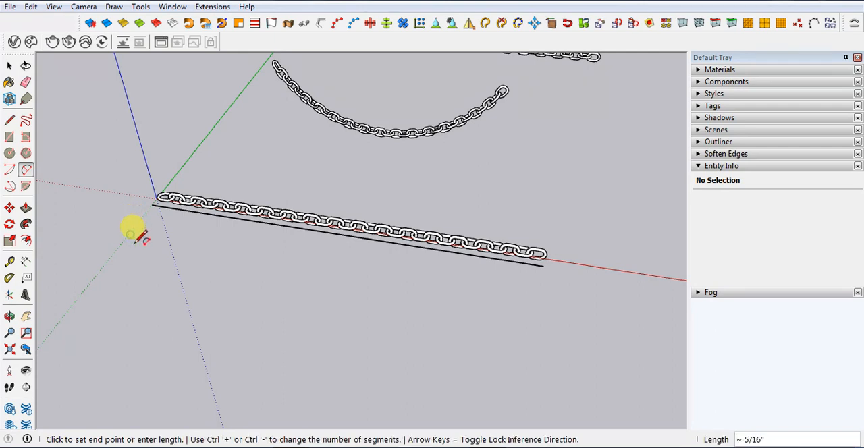
left_click(462, 291)
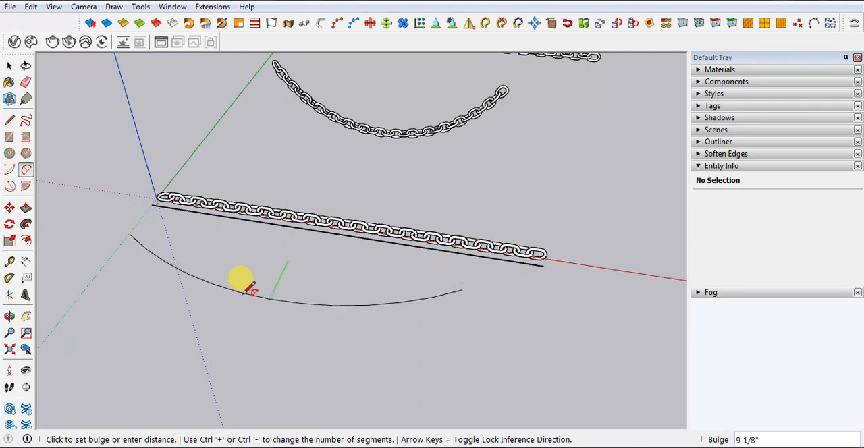
left_click(247, 312)
key("space")
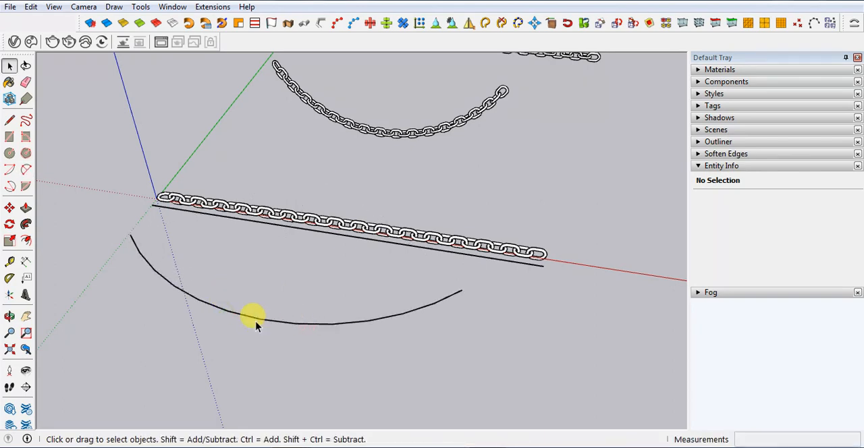
Set the arc's number of segments to 50
left_click(252, 316)
scroll(247, 321, "up", 2)
scroll(244, 323, "up", 3)
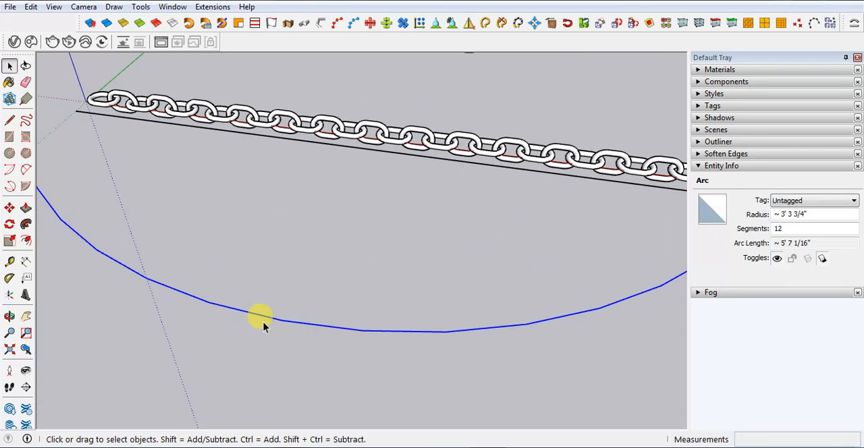
scroll(353, 332, "down", 2)
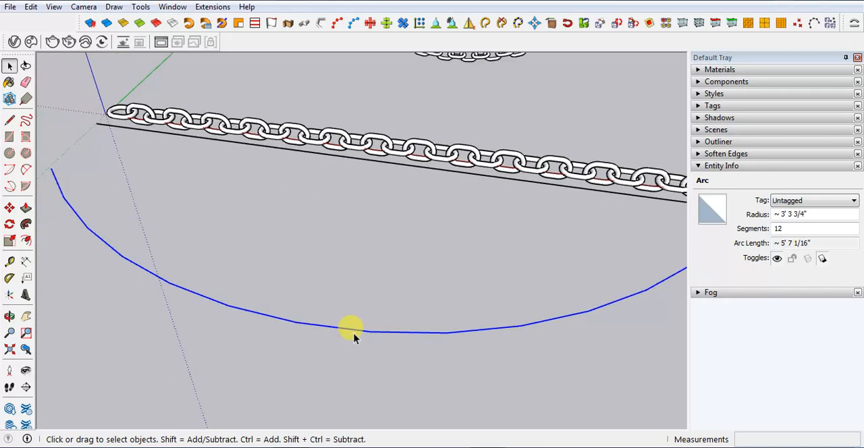
scroll(180, 351, "down", 2)
scroll(146, 340, "down", 1)
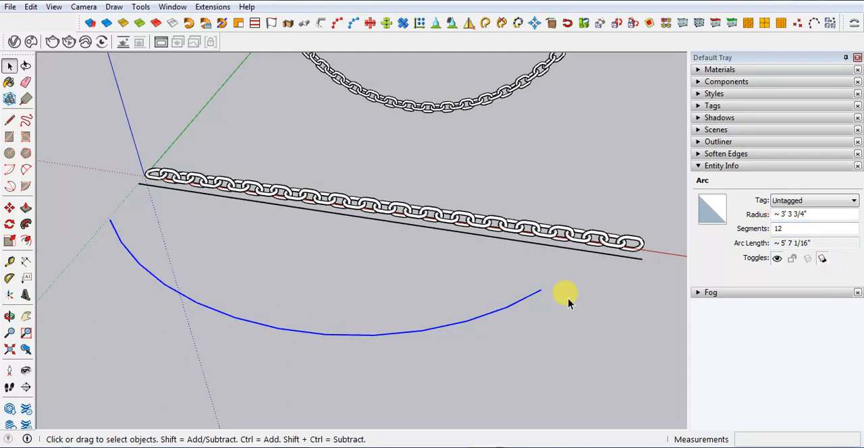
double_click(800, 230)
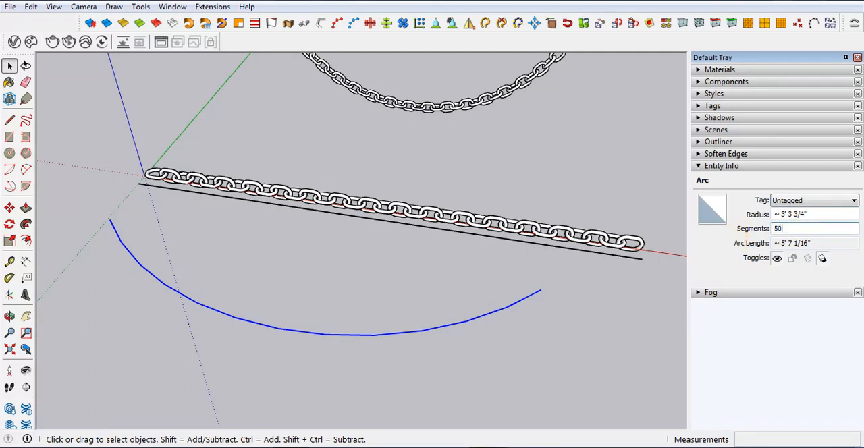
key("Return")
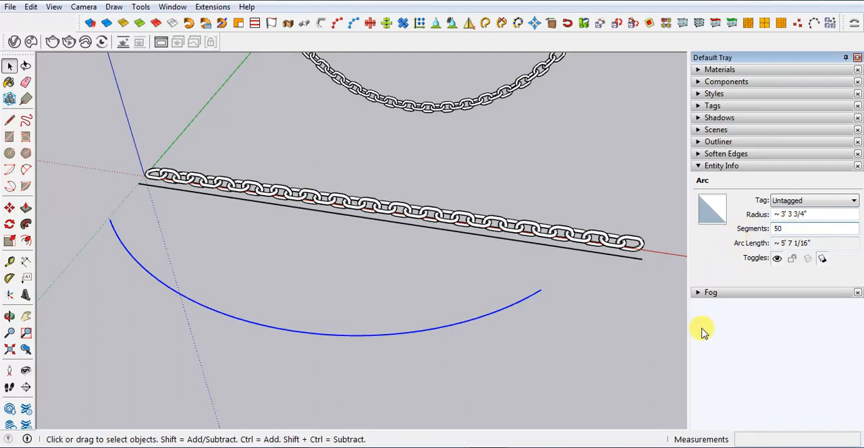
left_click(554, 369)
Compare the length of the straight line with the length of the arc
scroll(493, 334, "down", 2)
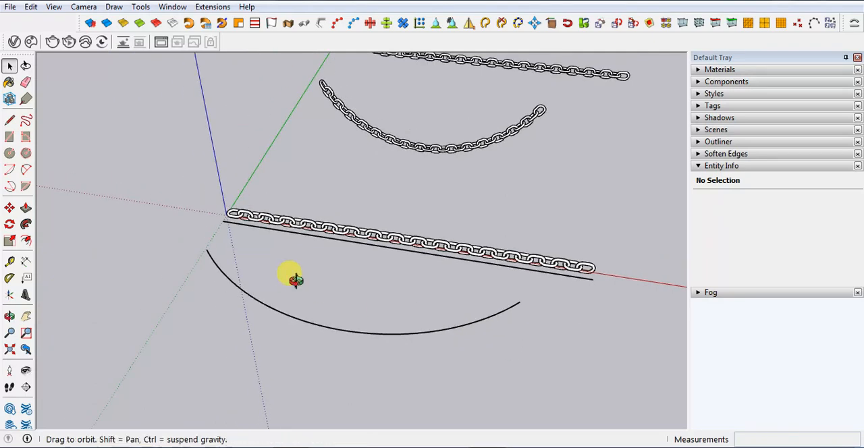
middle_click_drag(293, 277, 325, 310)
scroll(646, 330, "up", 1)
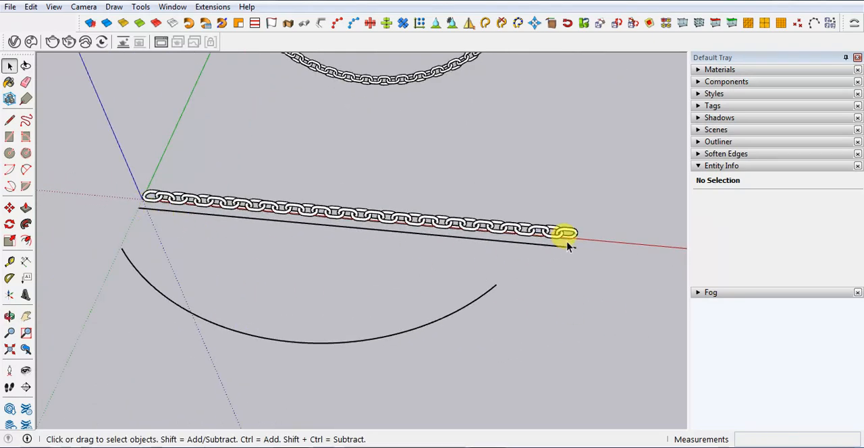
left_click(180, 212)
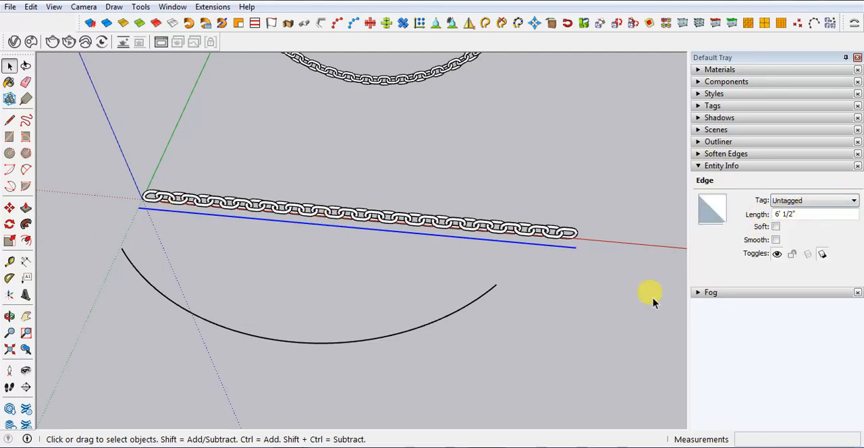
left_click(311, 343)
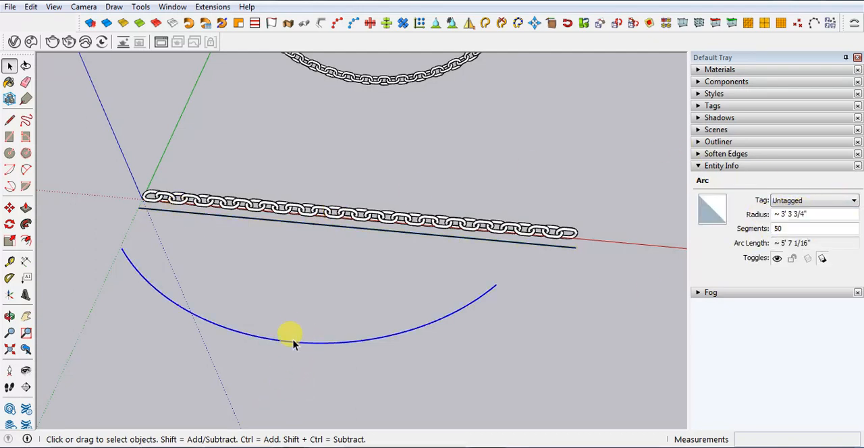
double_click(780, 229)
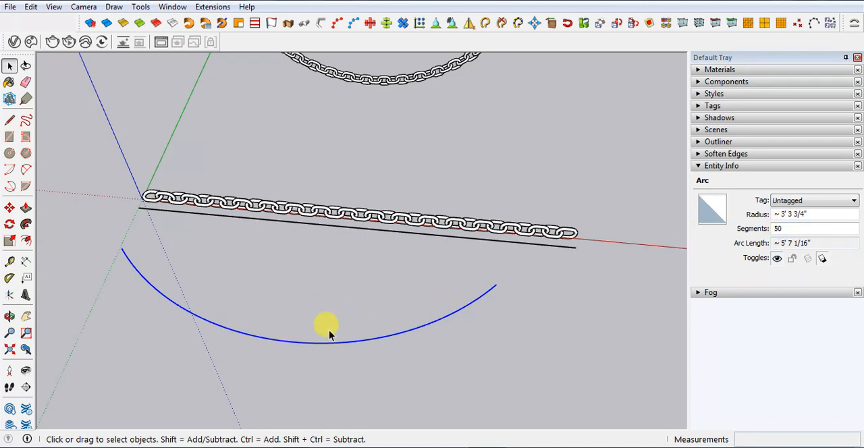
left_click(263, 219)
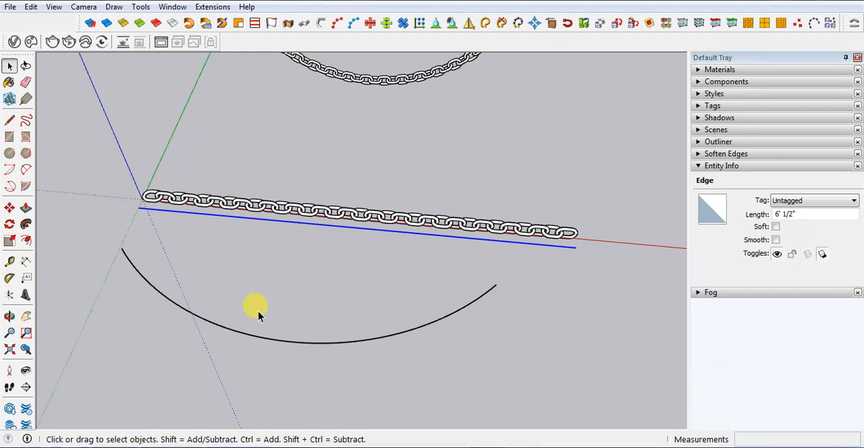
left_click(263, 333)
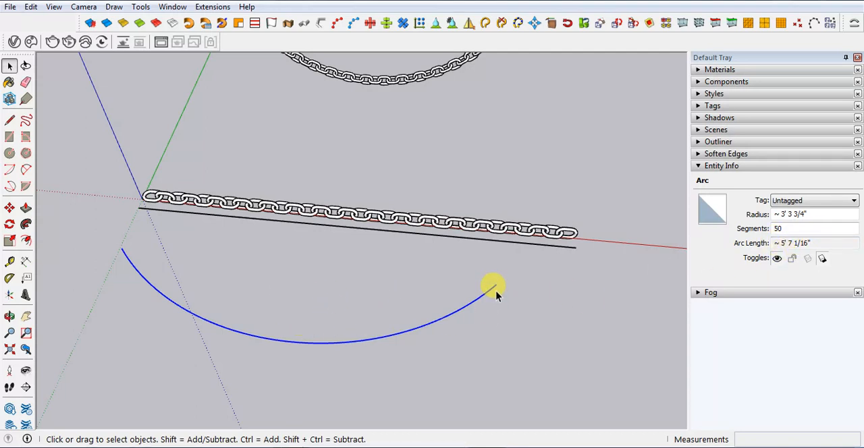
left_click(499, 331)
left_click(464, 305)
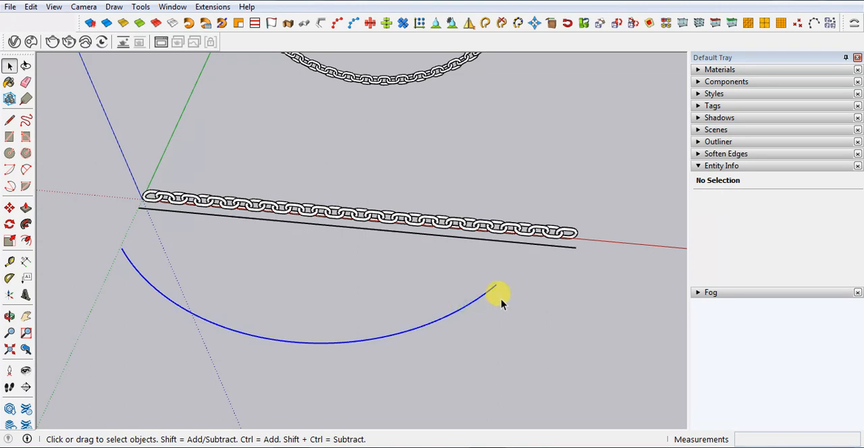
key("m")
left_click(498, 284)
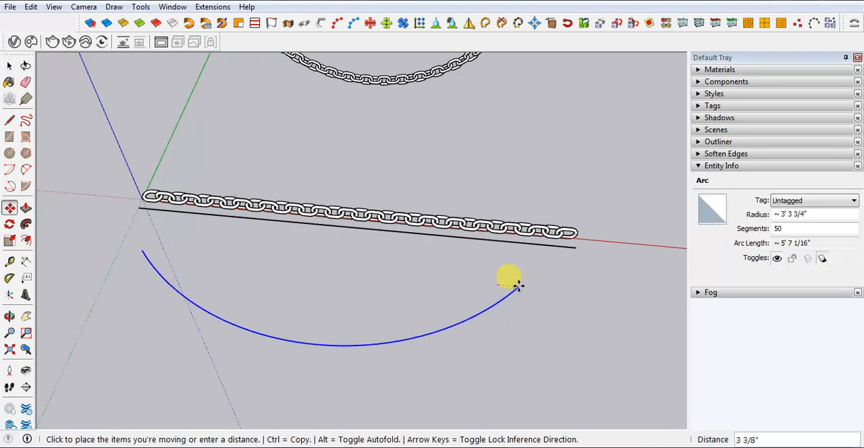
key("Escape")
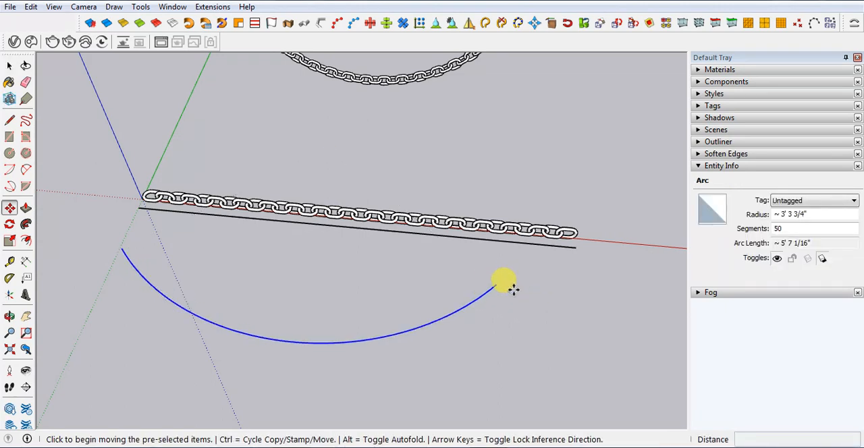
key("space")
Stretch the arc with Scale along the red axis to a curve length of about 6' 2 15/16"
left_click(448, 312)
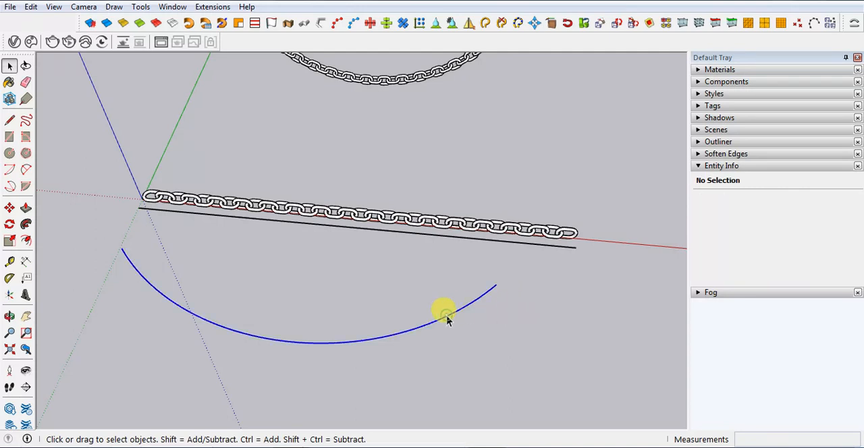
key("s")
left_click_drag(498, 323, 559, 332)
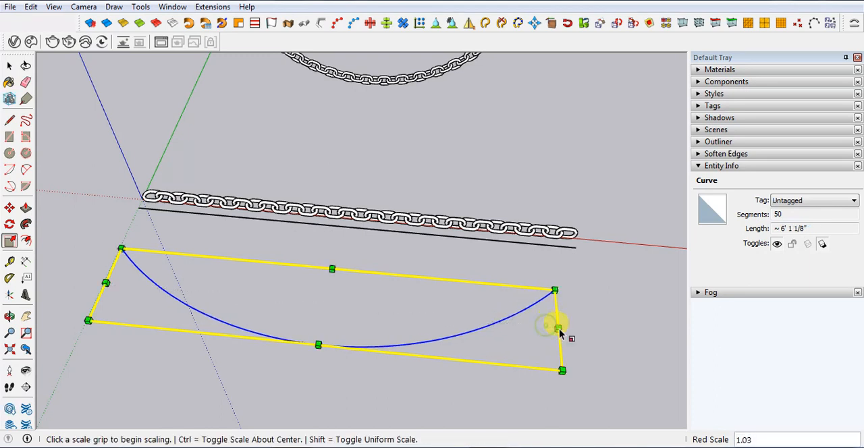
key("space")
left_click(626, 306)
Check the straight line's length and scale the curve down along the red axis to about 5' 11 7/8" long
left_click(506, 243)
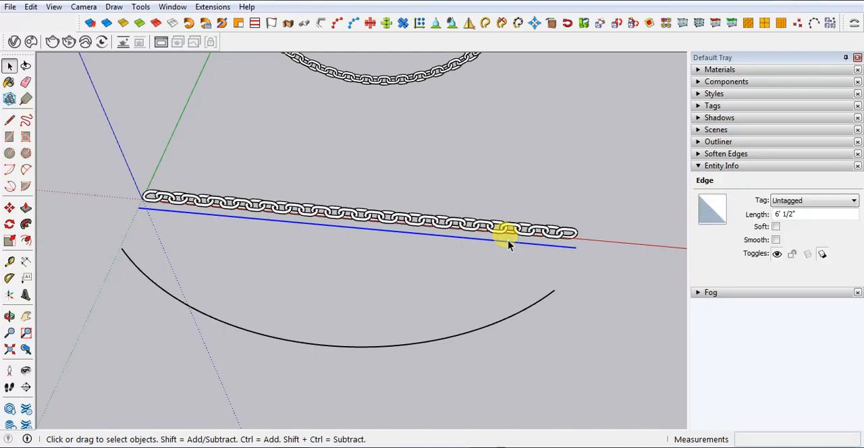
left_click(507, 319)
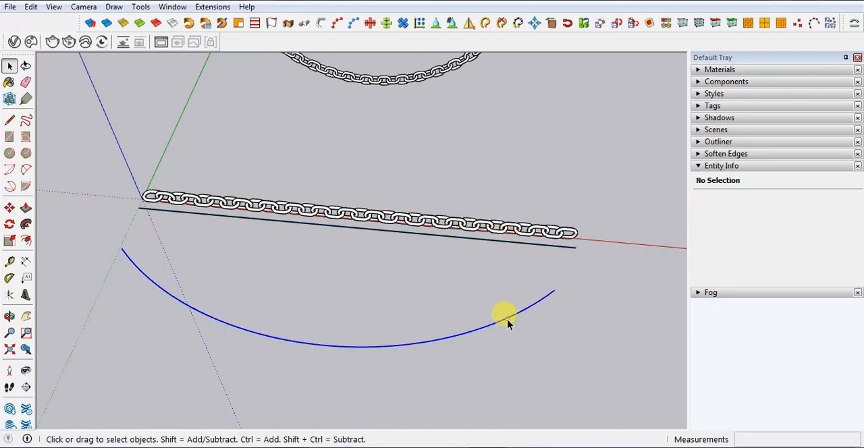
key("s")
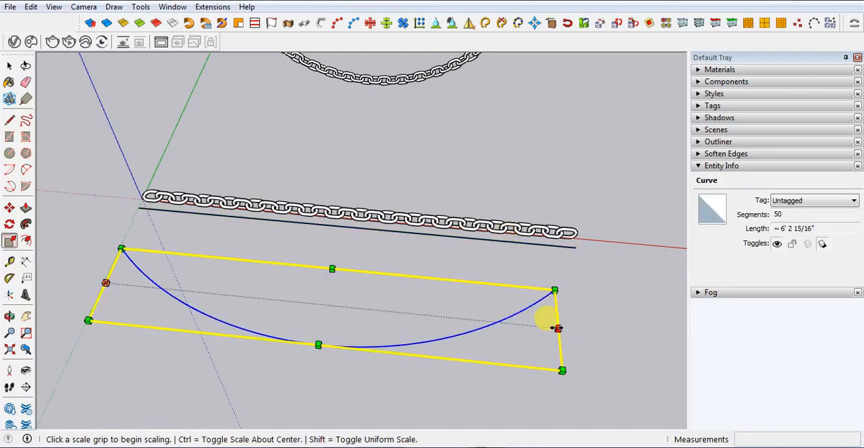
left_click(555, 328)
left_click(545, 333)
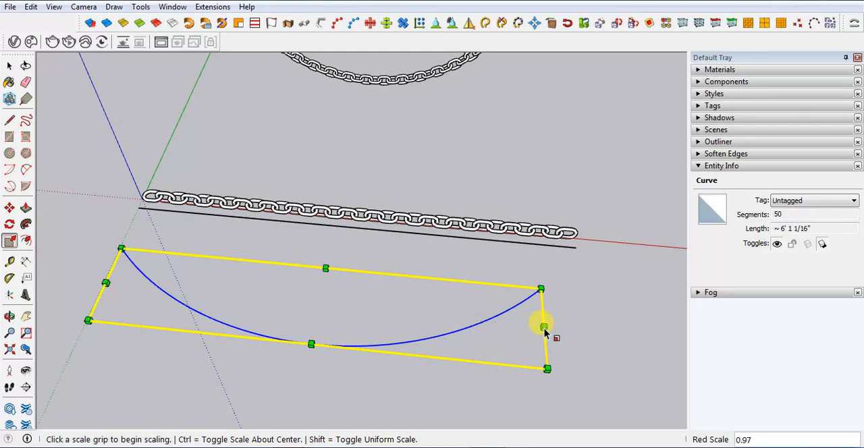
left_click_drag(544, 329, 537, 329)
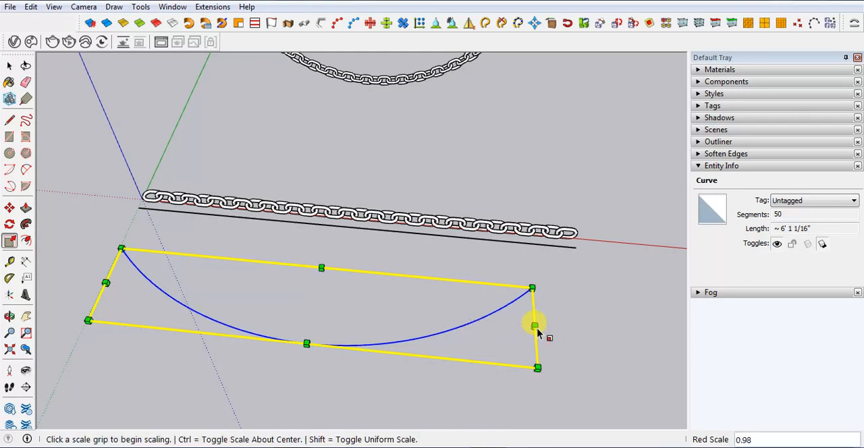
key("space")
left_click(577, 311)
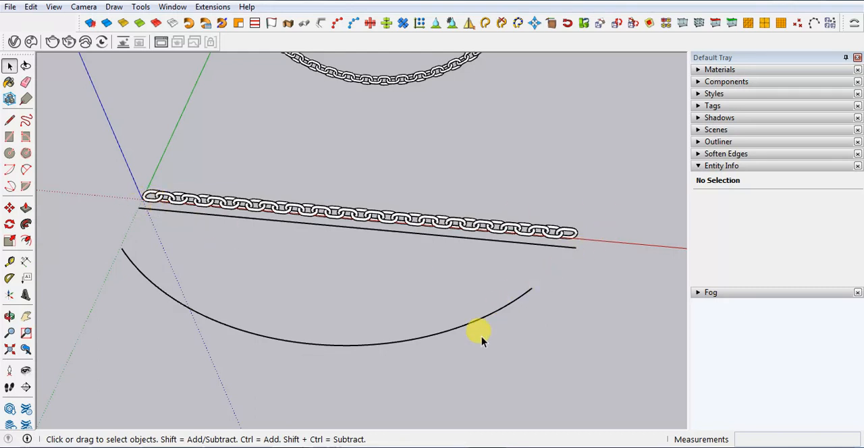
scroll(372, 262, "down", 2)
middle_click_drag(525, 248, 466, 273)
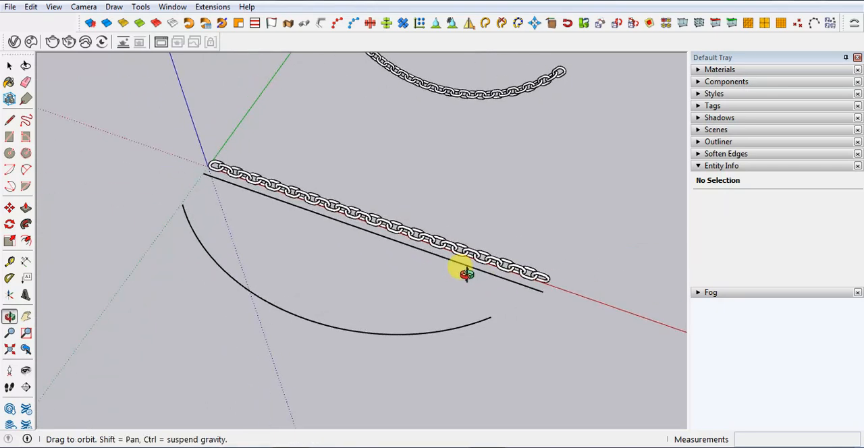
scroll(470, 306, "up", 1)
scroll(380, 331, "up", 1)
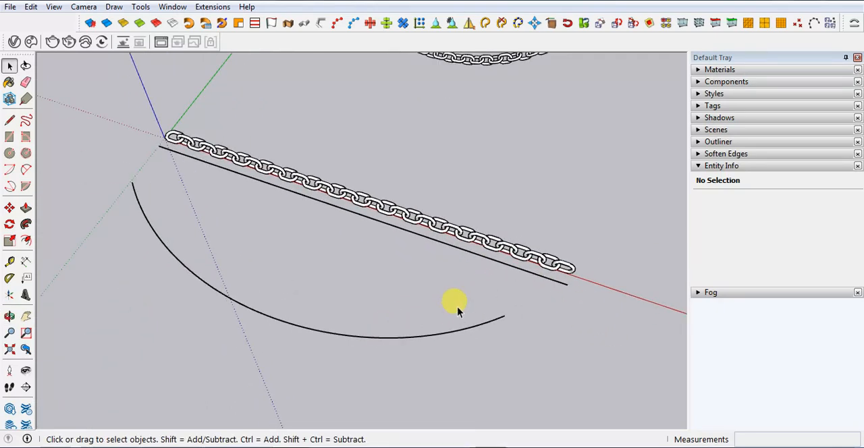
left_click(326, 189)
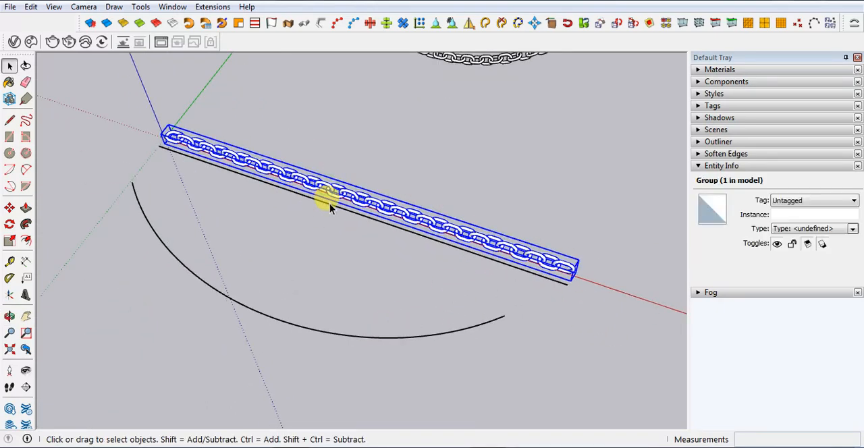
left_click(329, 202)
left_click(259, 321)
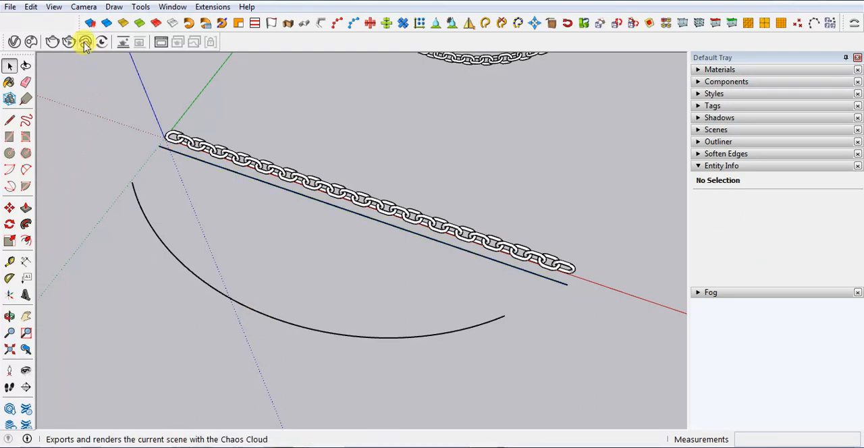
Reposition the Shape Bender toolbar in the row beneath the main modelling tools
left_click(853, 24)
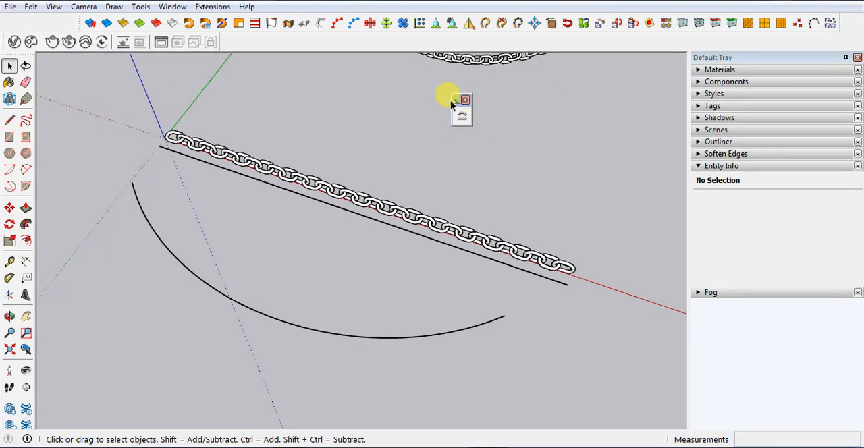
left_click_drag(454, 101, 349, 40)
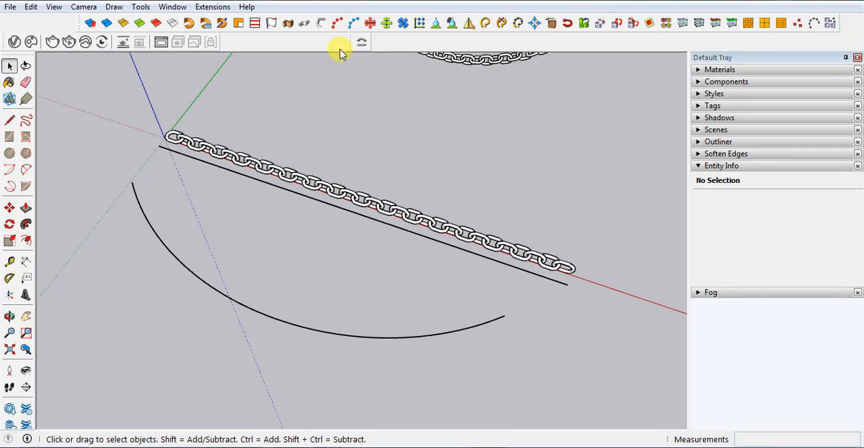
left_click(211, 7)
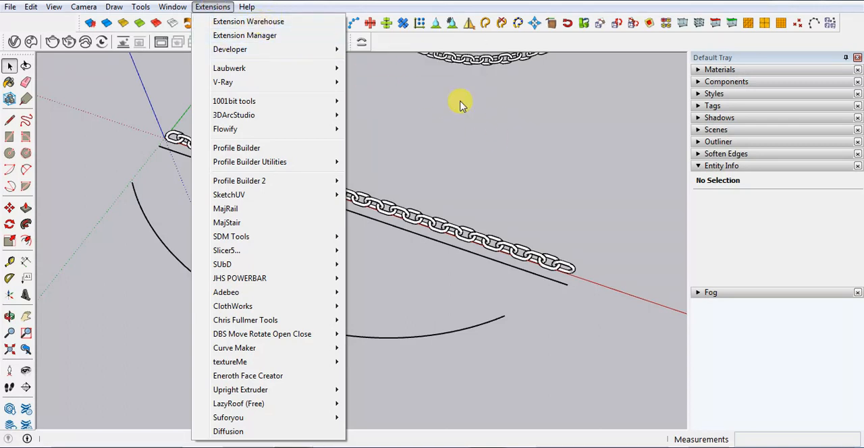
left_click(520, 135)
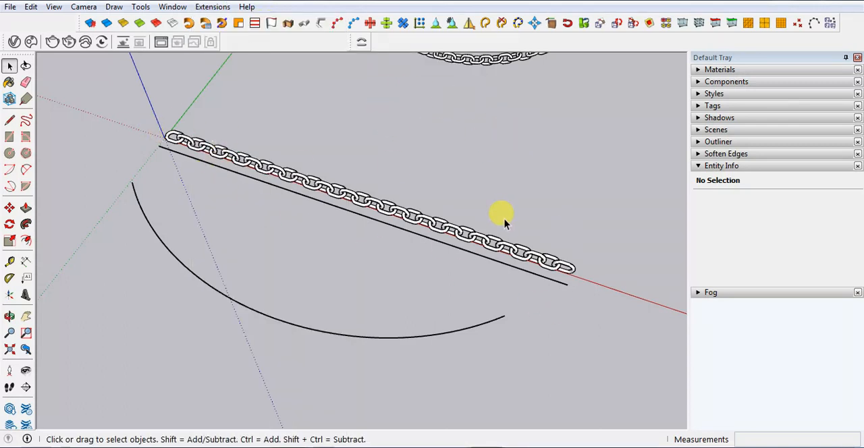
Start Shape Bender on the straight chain group with the straight line as reference and the arc as the bending curve
left_click(168, 133)
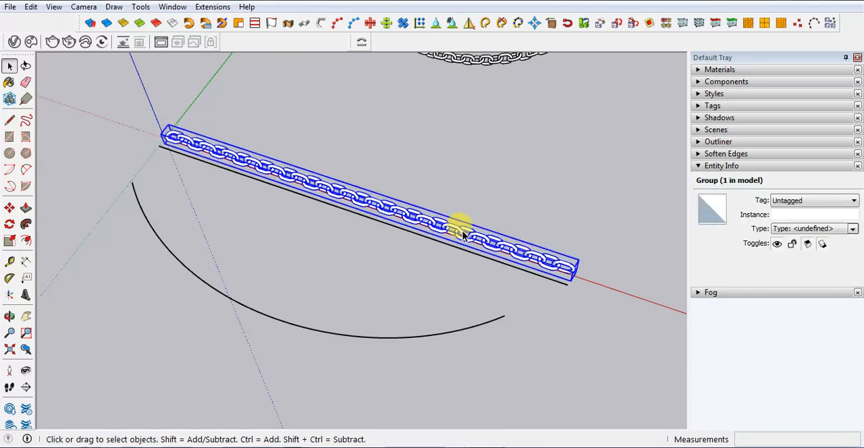
left_click(361, 43)
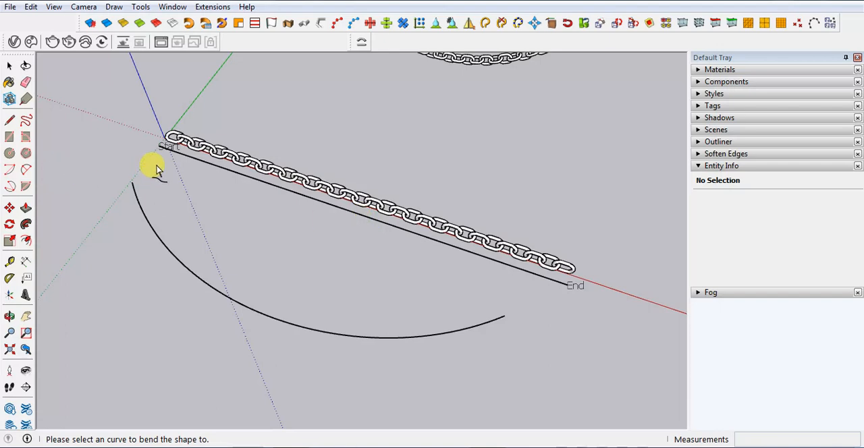
scroll(155, 142, "up", 2)
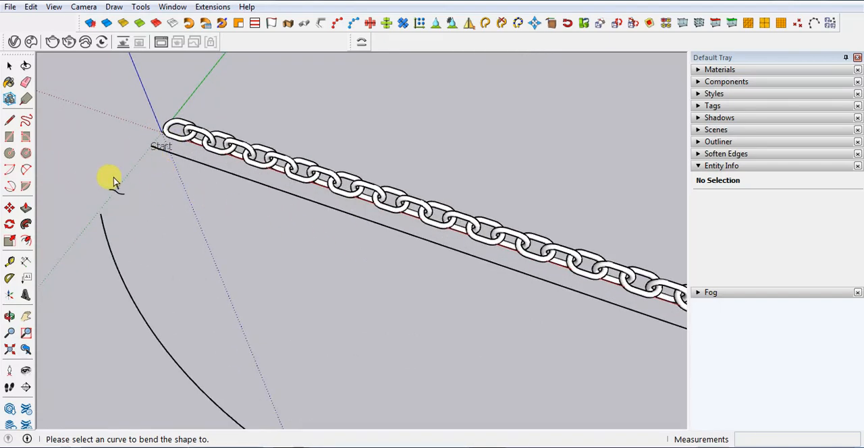
scroll(94, 146, "down", 1)
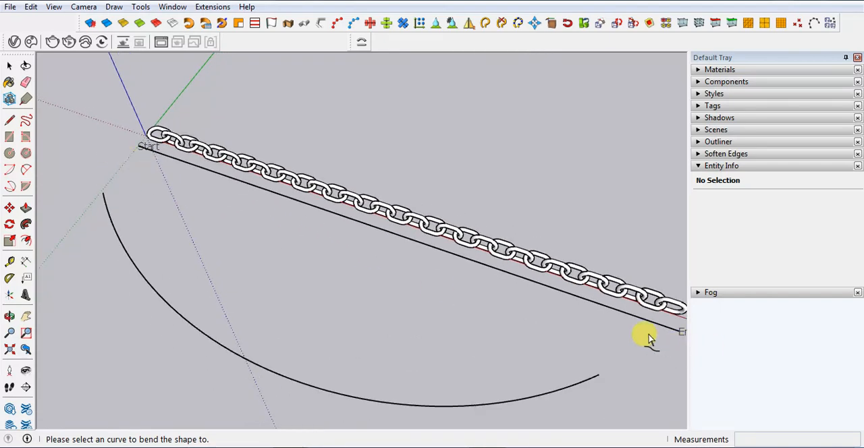
scroll(209, 243, "down", 1)
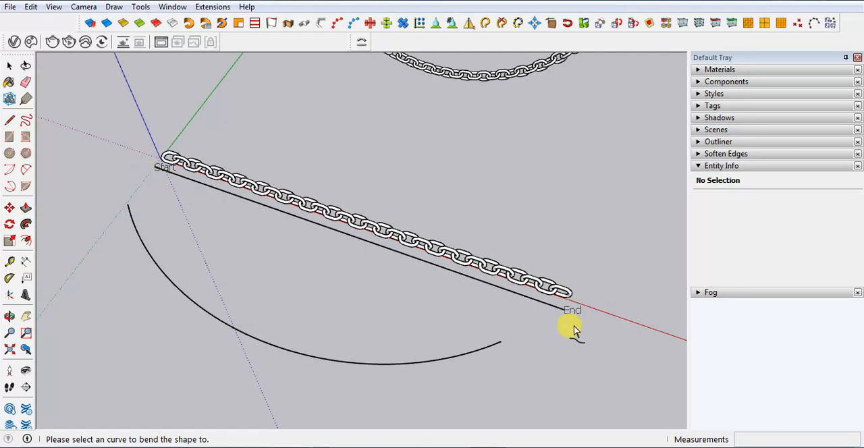
scroll(573, 328, "down", 1)
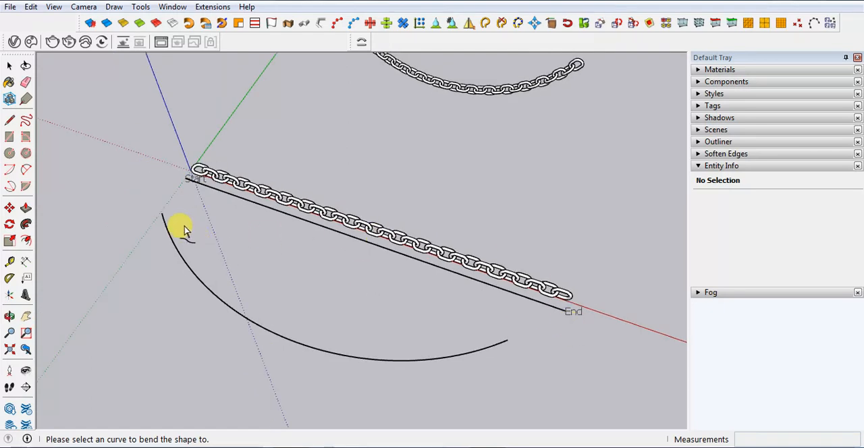
left_click(289, 343)
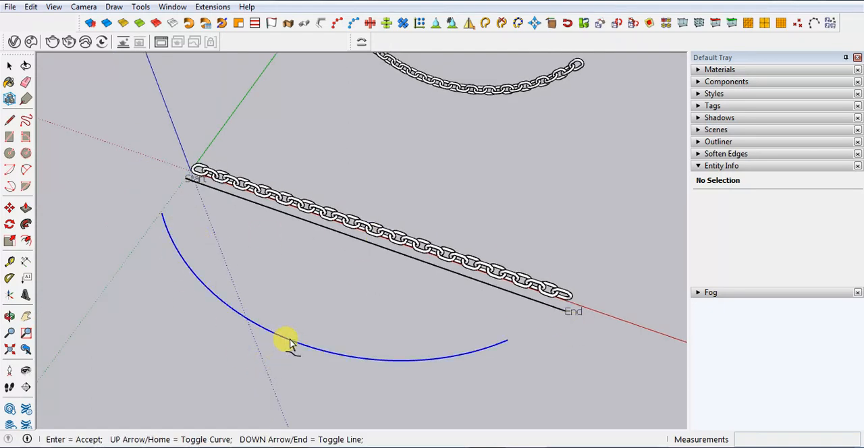
Generate the bend preview, swap the curve's start and end so the chain follows its outer side, and accept the bend
key("Return")
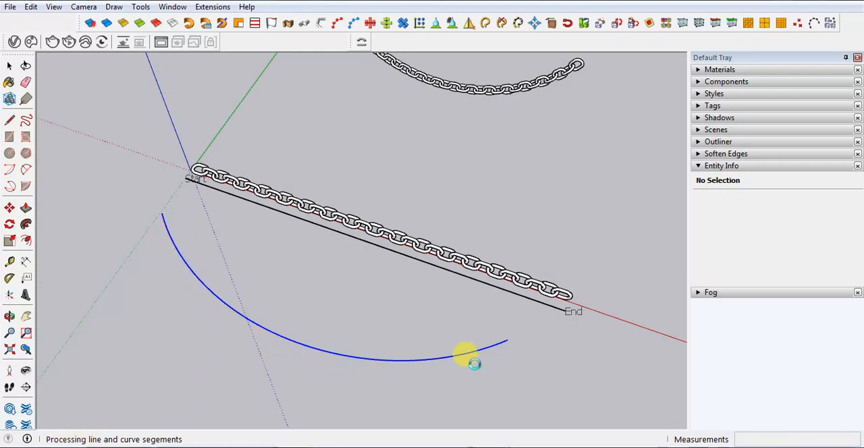
left_click(497, 346)
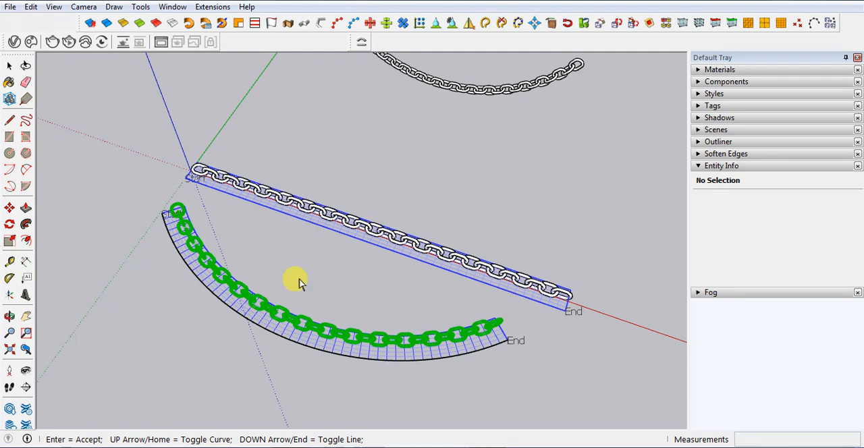
key("Return")
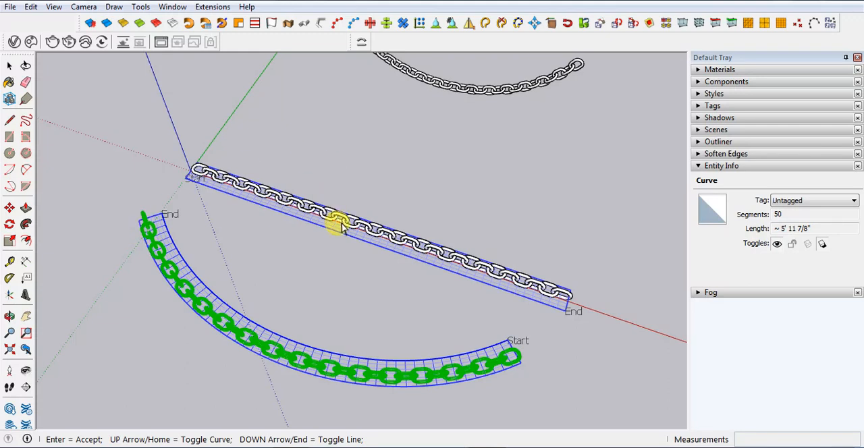
key("Return")
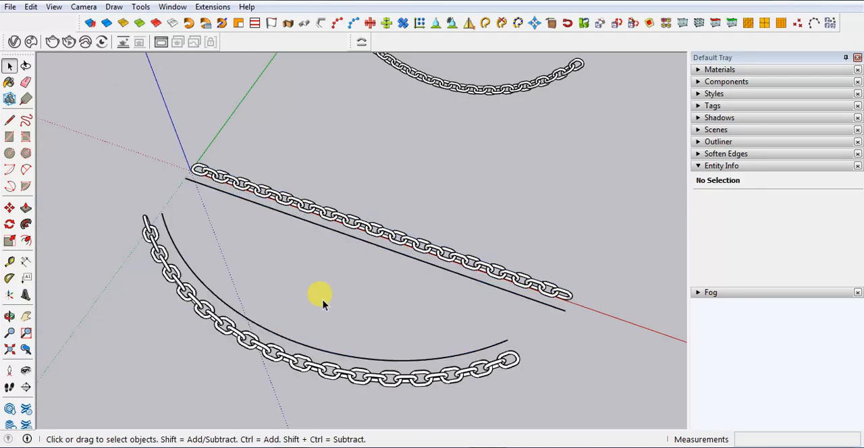
Delete the guide arc and the straight reference line, keeping the straight and bent chains
middle_click_drag(257, 272, 239, 303)
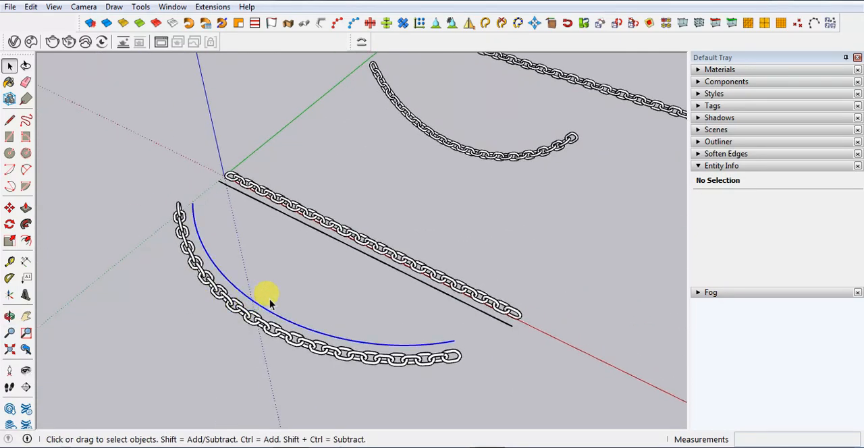
left_click(268, 305)
key("Delete")
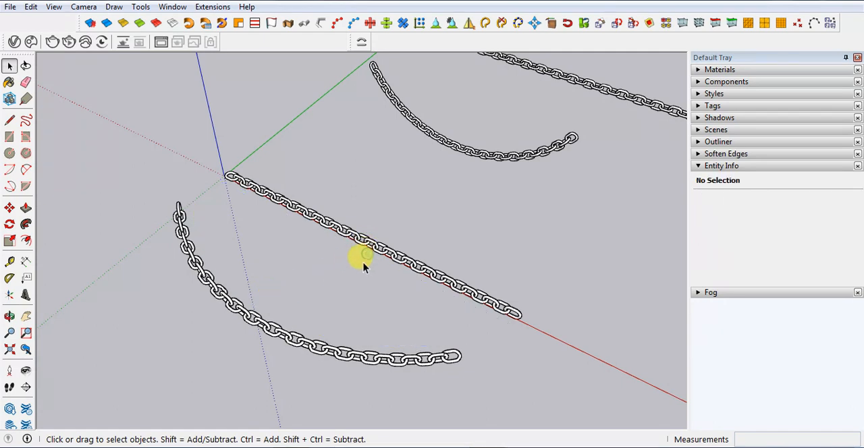
Rotate the bent chain 90 degrees about the red axis so it hangs upright
middle_click_drag(361, 261, 295, 305)
left_click(292, 327)
key("q")
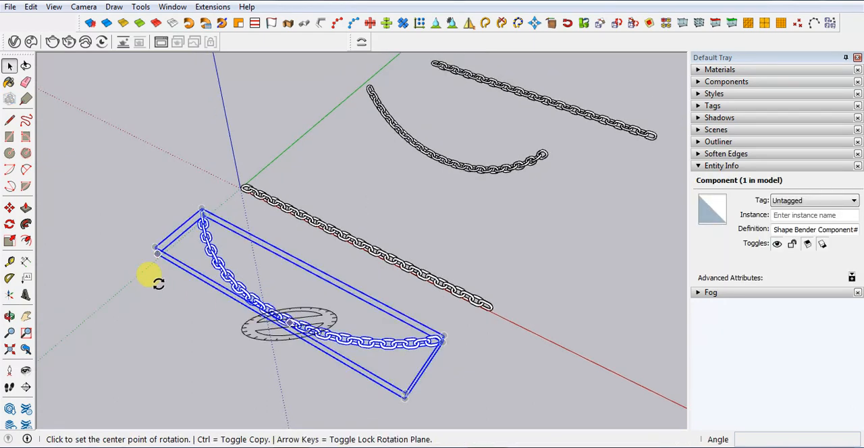
key("Left")
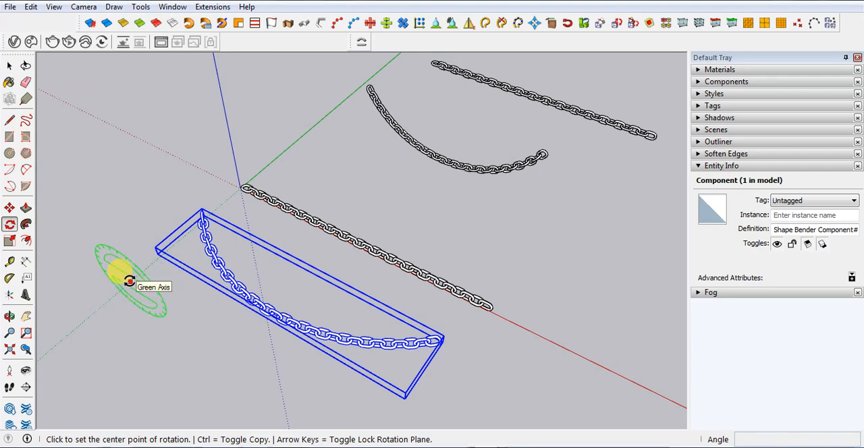
key("Right")
left_click(129, 281)
left_click(147, 265)
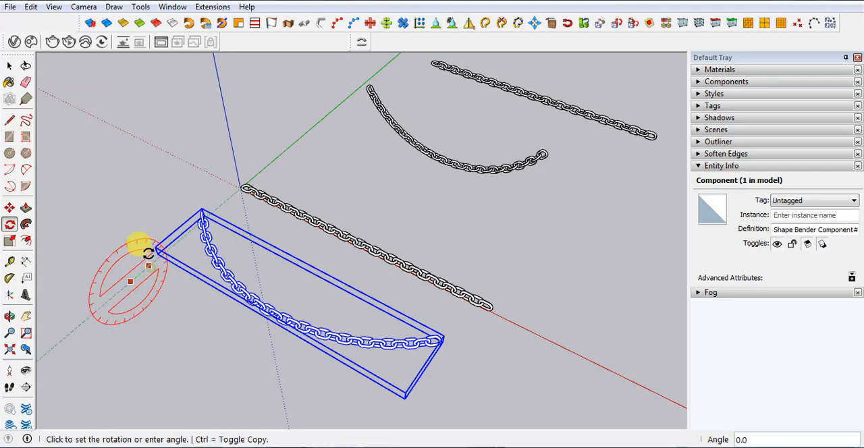
type("90")
key("Return")
key("space")
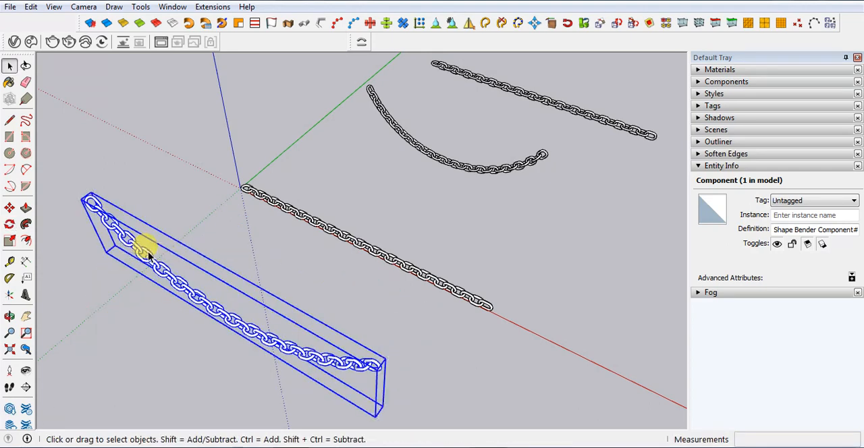
Inspect the rotated bent chain beside the straight chain from several viewing angles
middle_click_drag(157, 326, 540, 248)
middle_click_drag(497, 174, 259, 226)
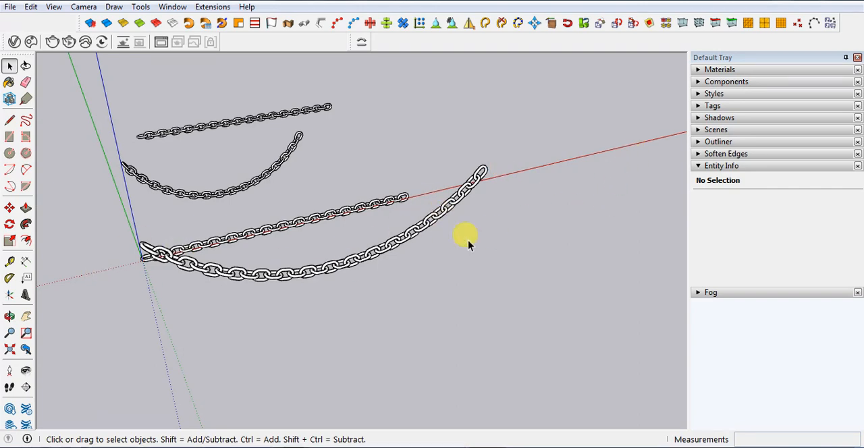
scroll(227, 313, "down", 4)
middle_click_drag(173, 294, 110, 207)
scroll(114, 206, "up", 2)
scroll(441, 189, "up", 3)
middle_click_drag(442, 189, 544, 233)
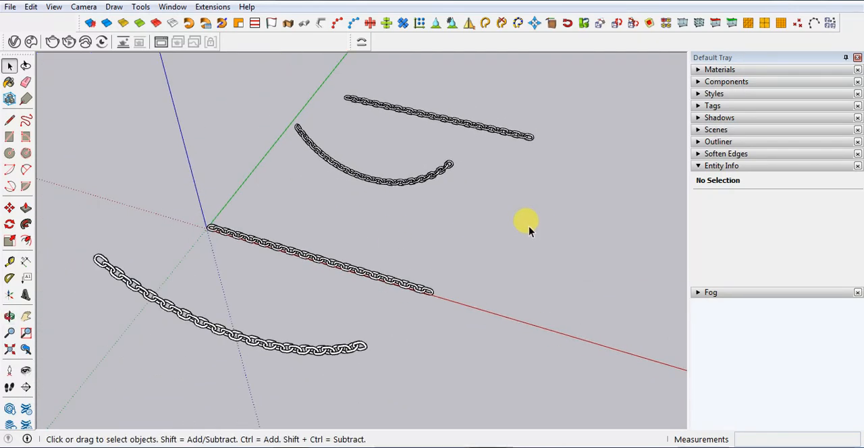